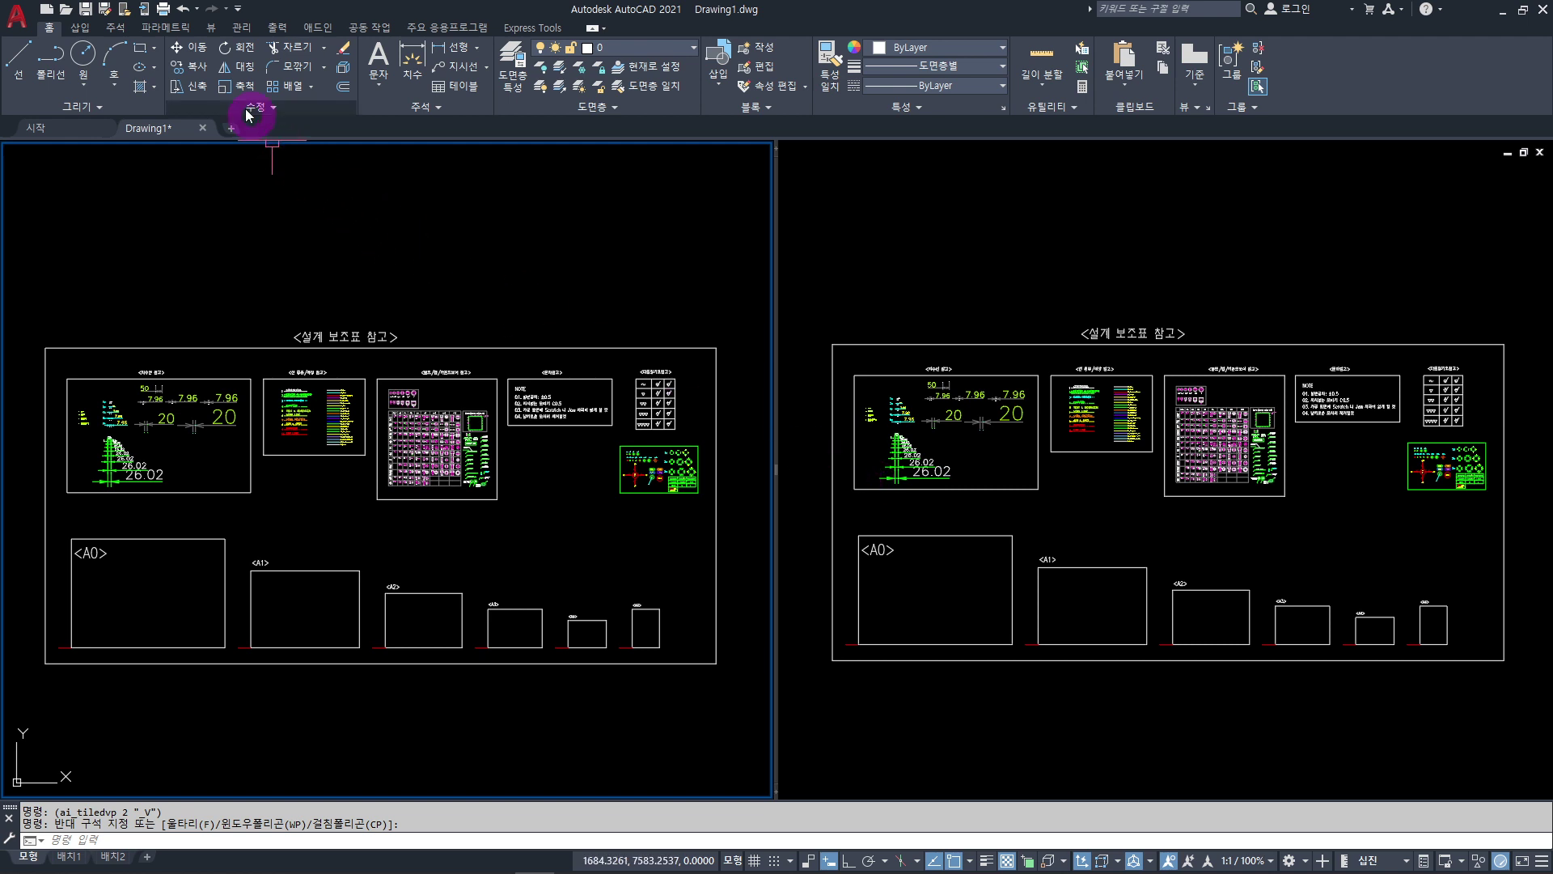
Set the model viewport configuration to Single (단일).
click(215, 28)
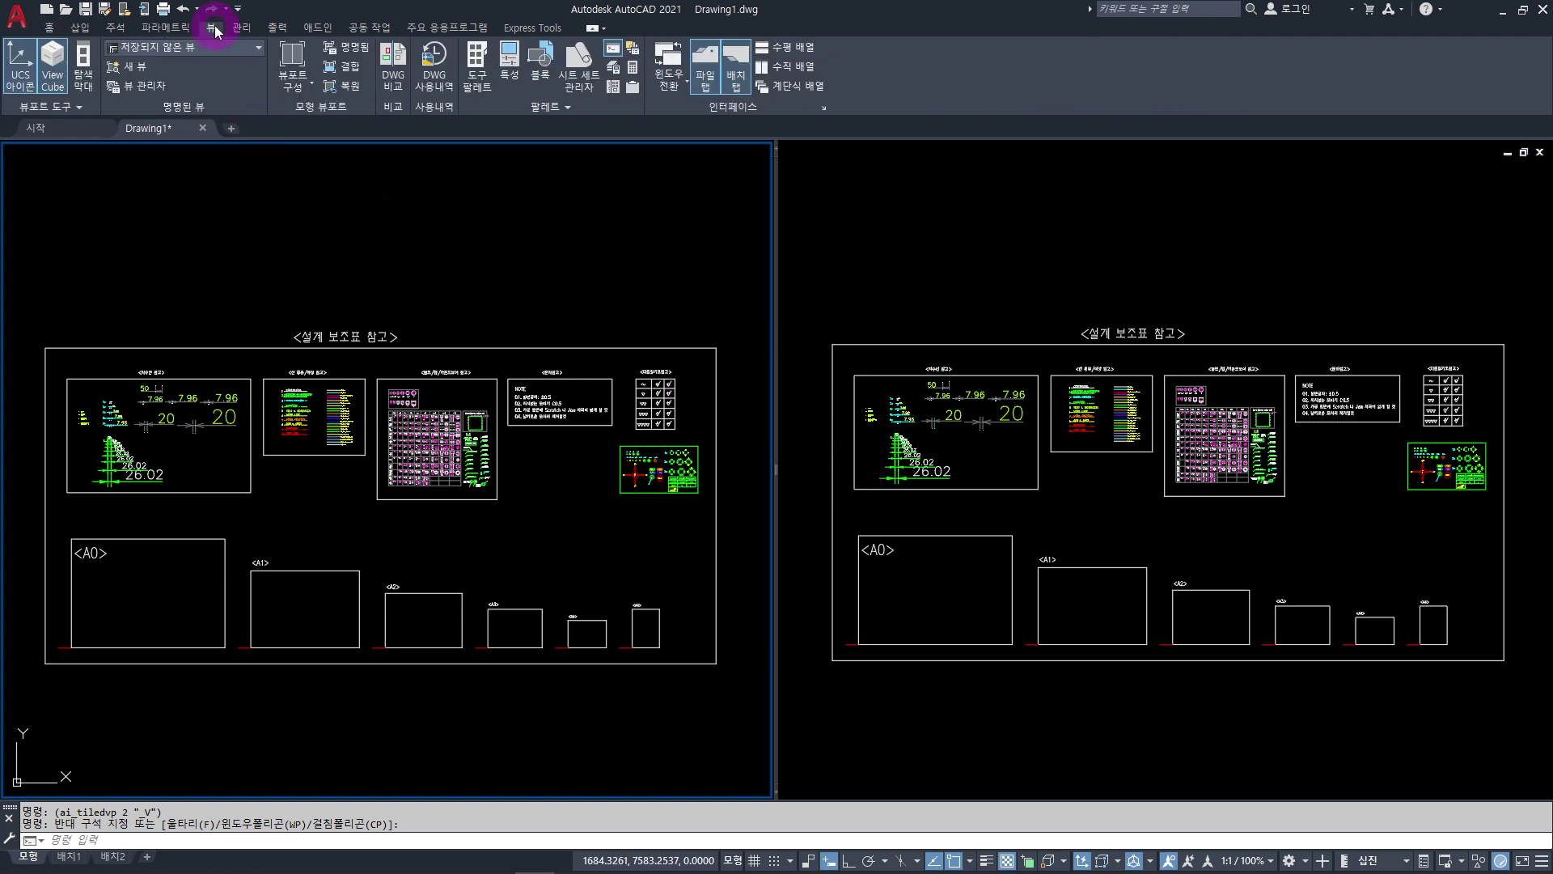
click(293, 87)
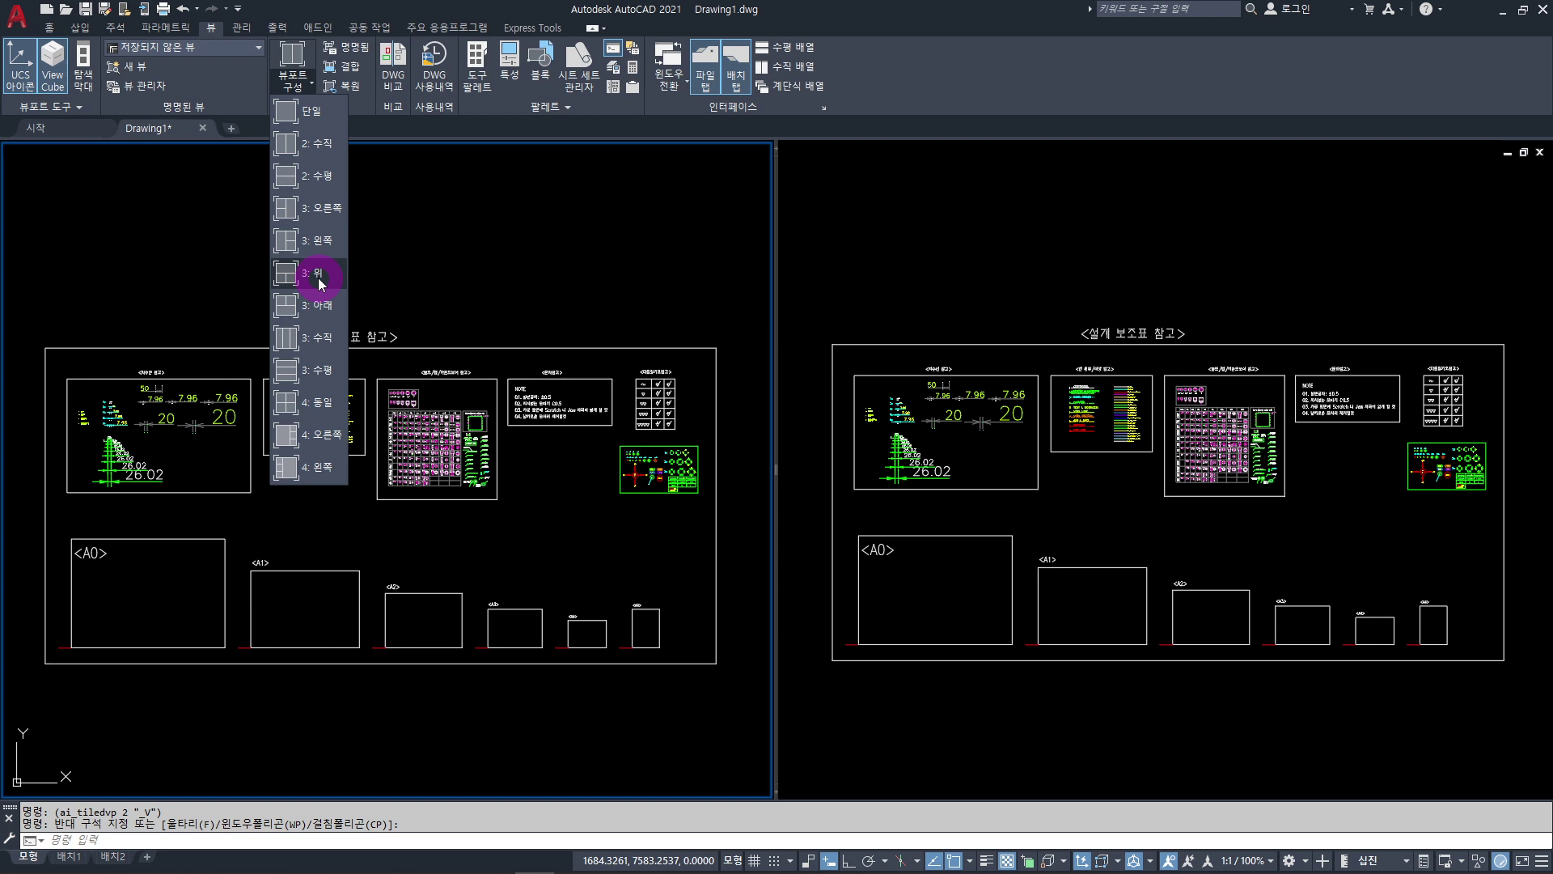
click(314, 114)
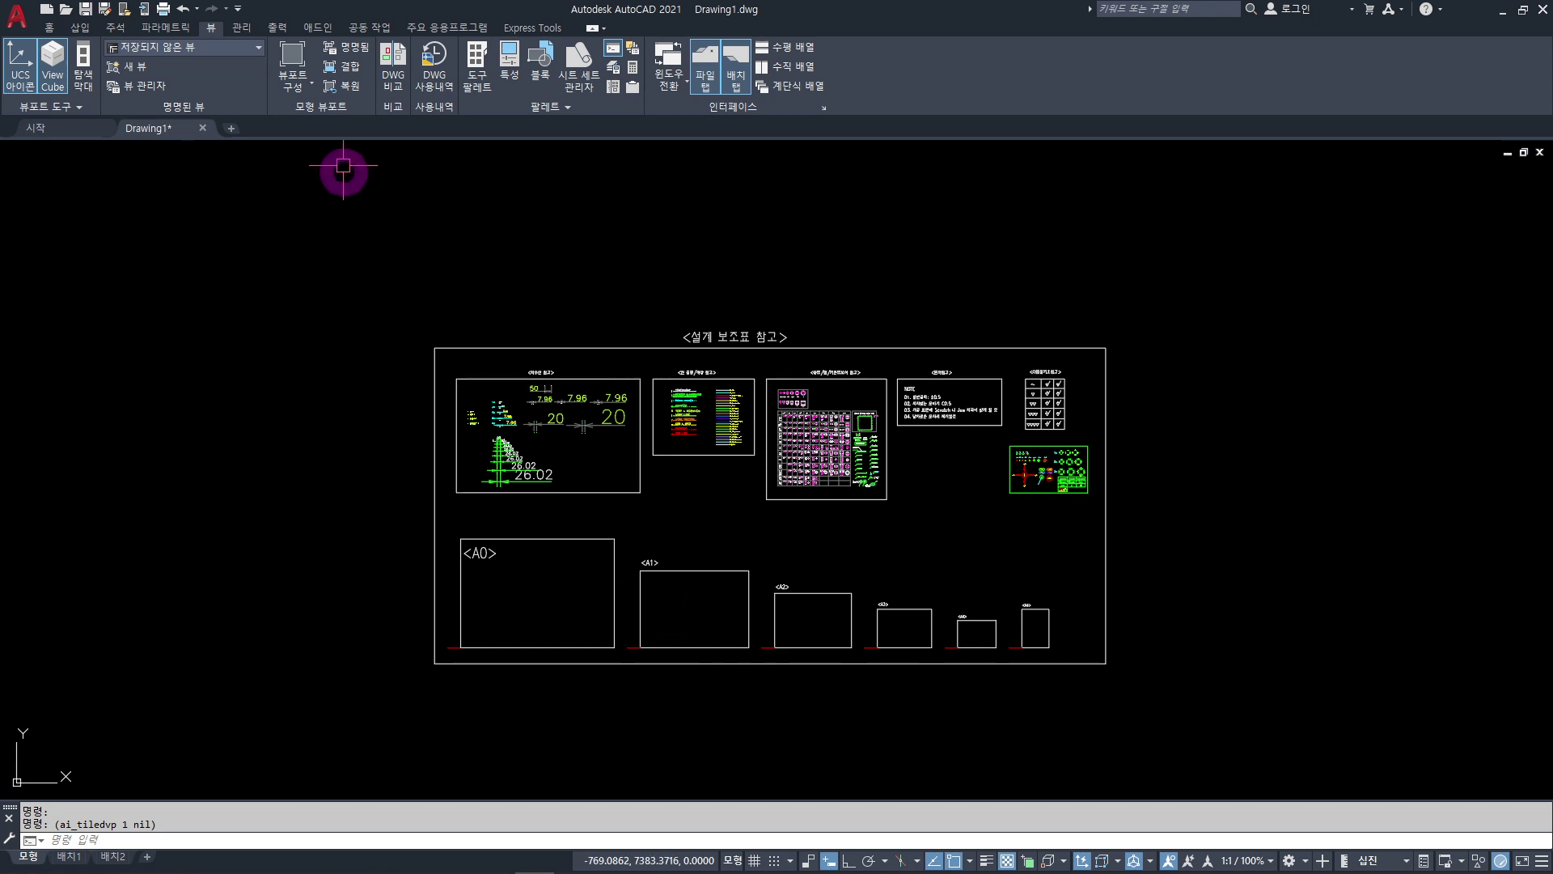
Apply the 3: Below (3: 아래) viewport configuration and activate each of the three viewports in turn.
click(301, 80)
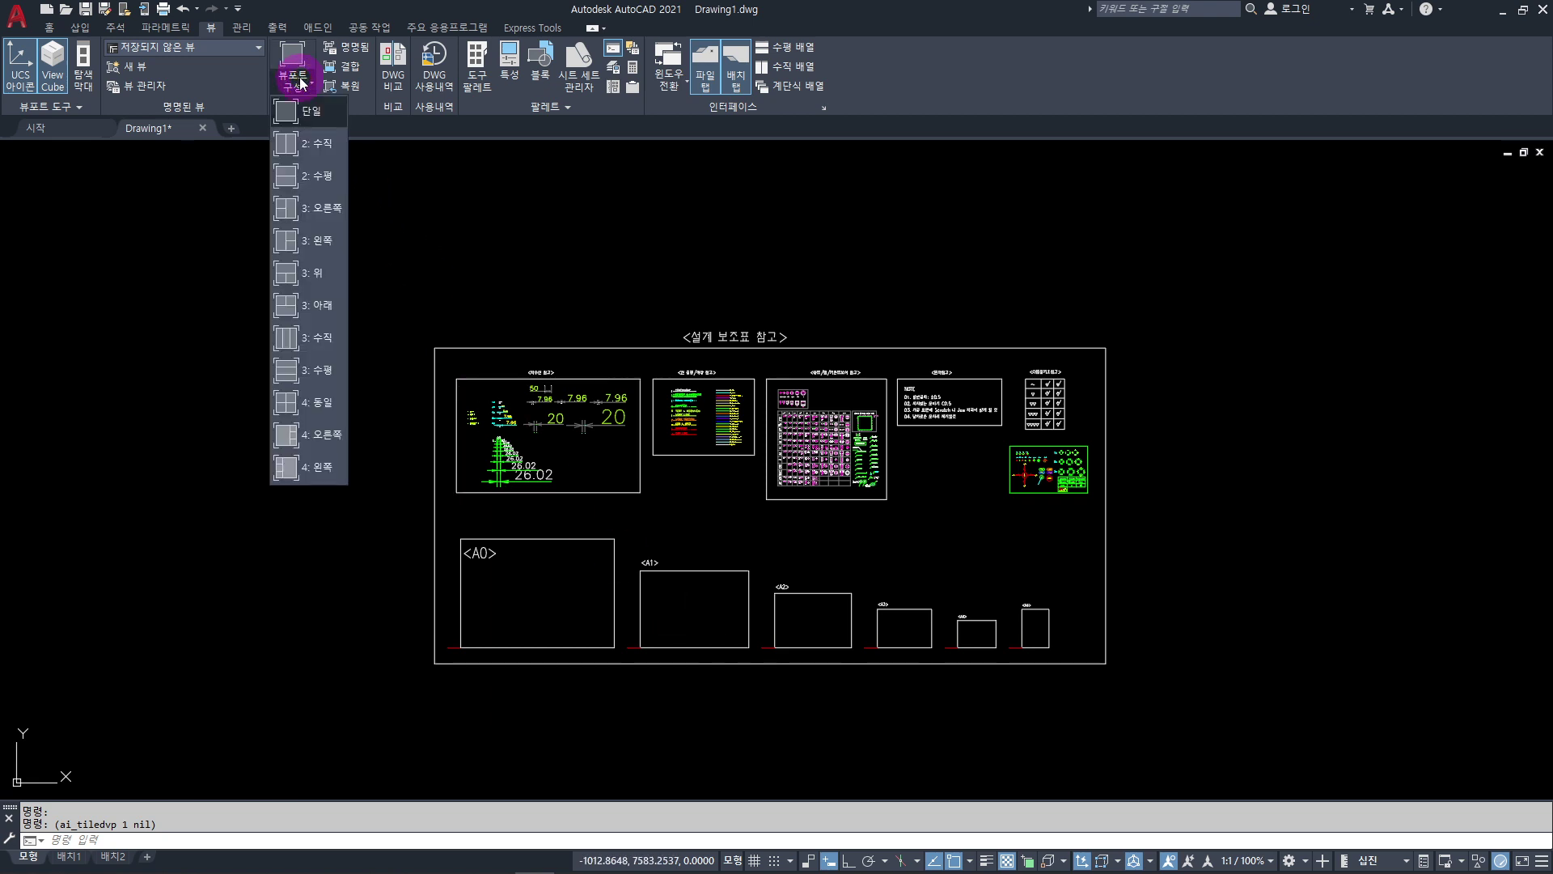
click(289, 315)
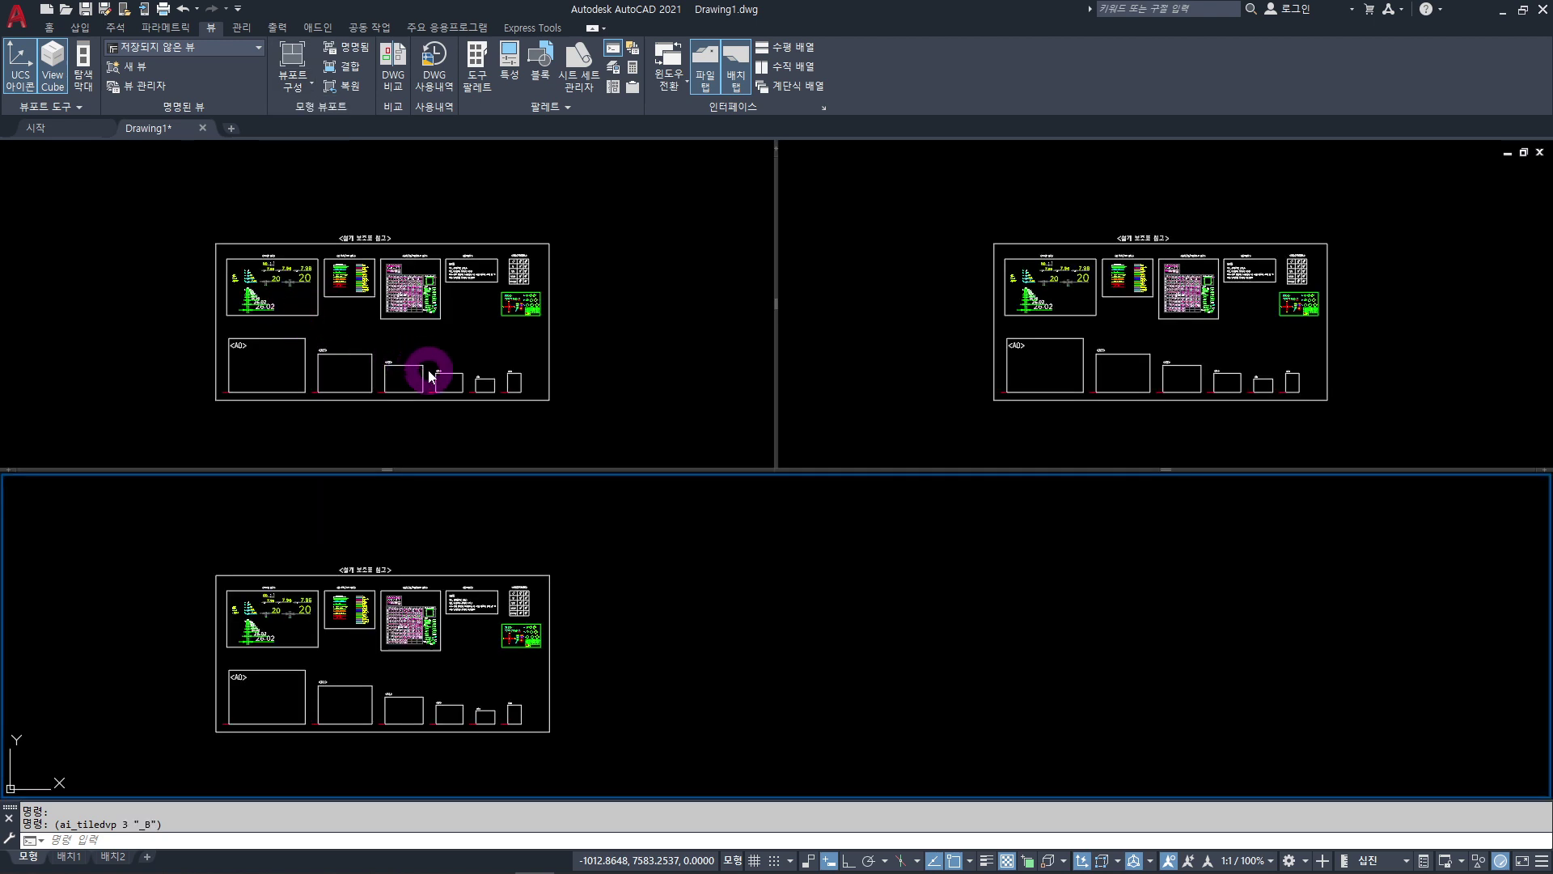
click(685, 291)
click(876, 288)
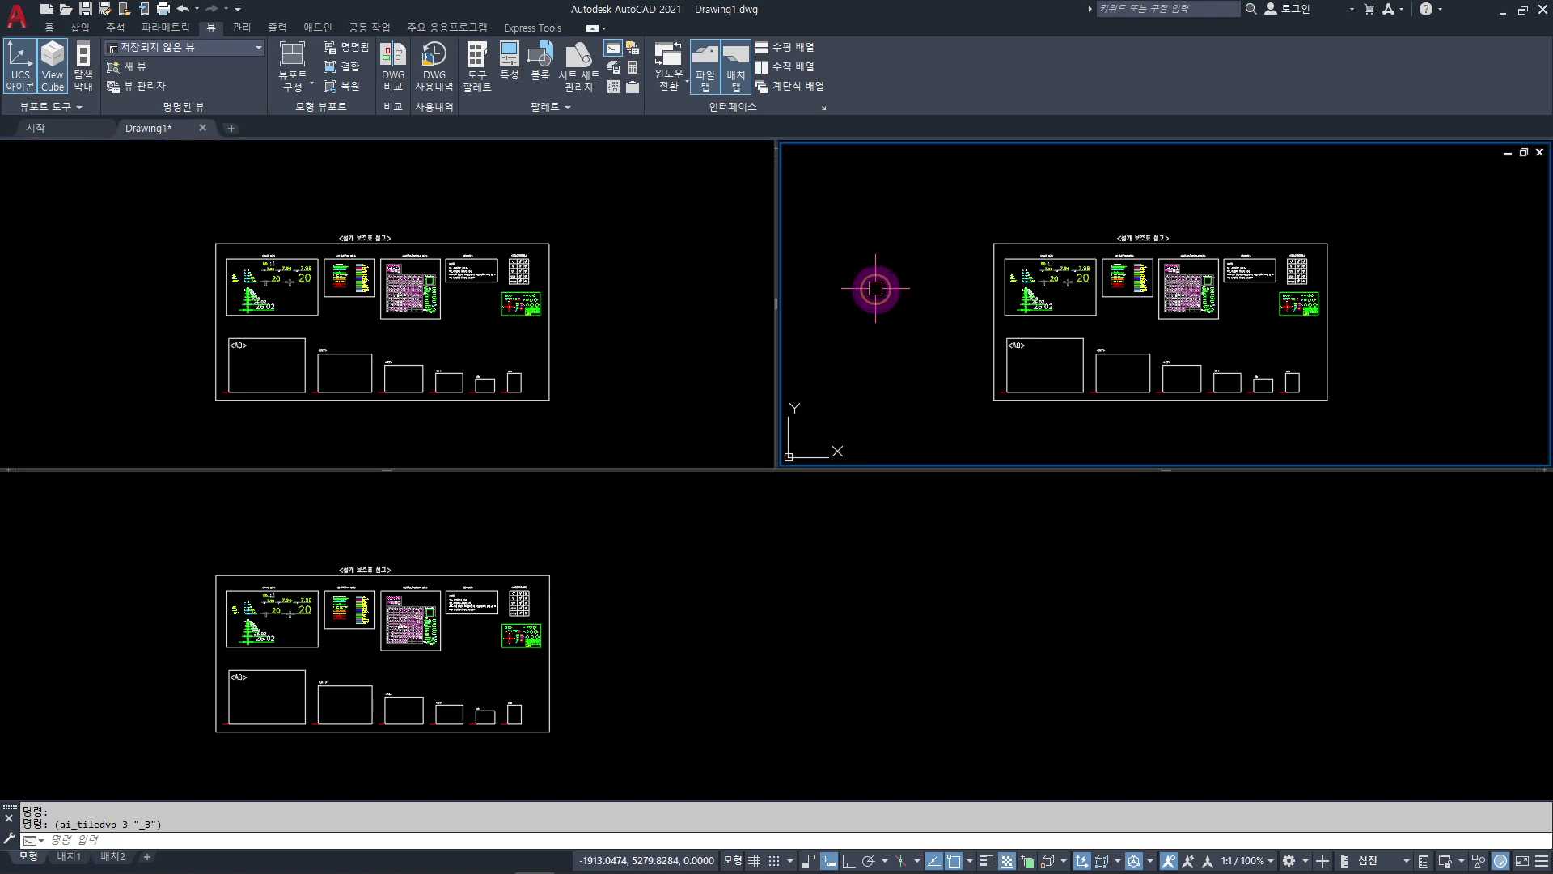
click(856, 600)
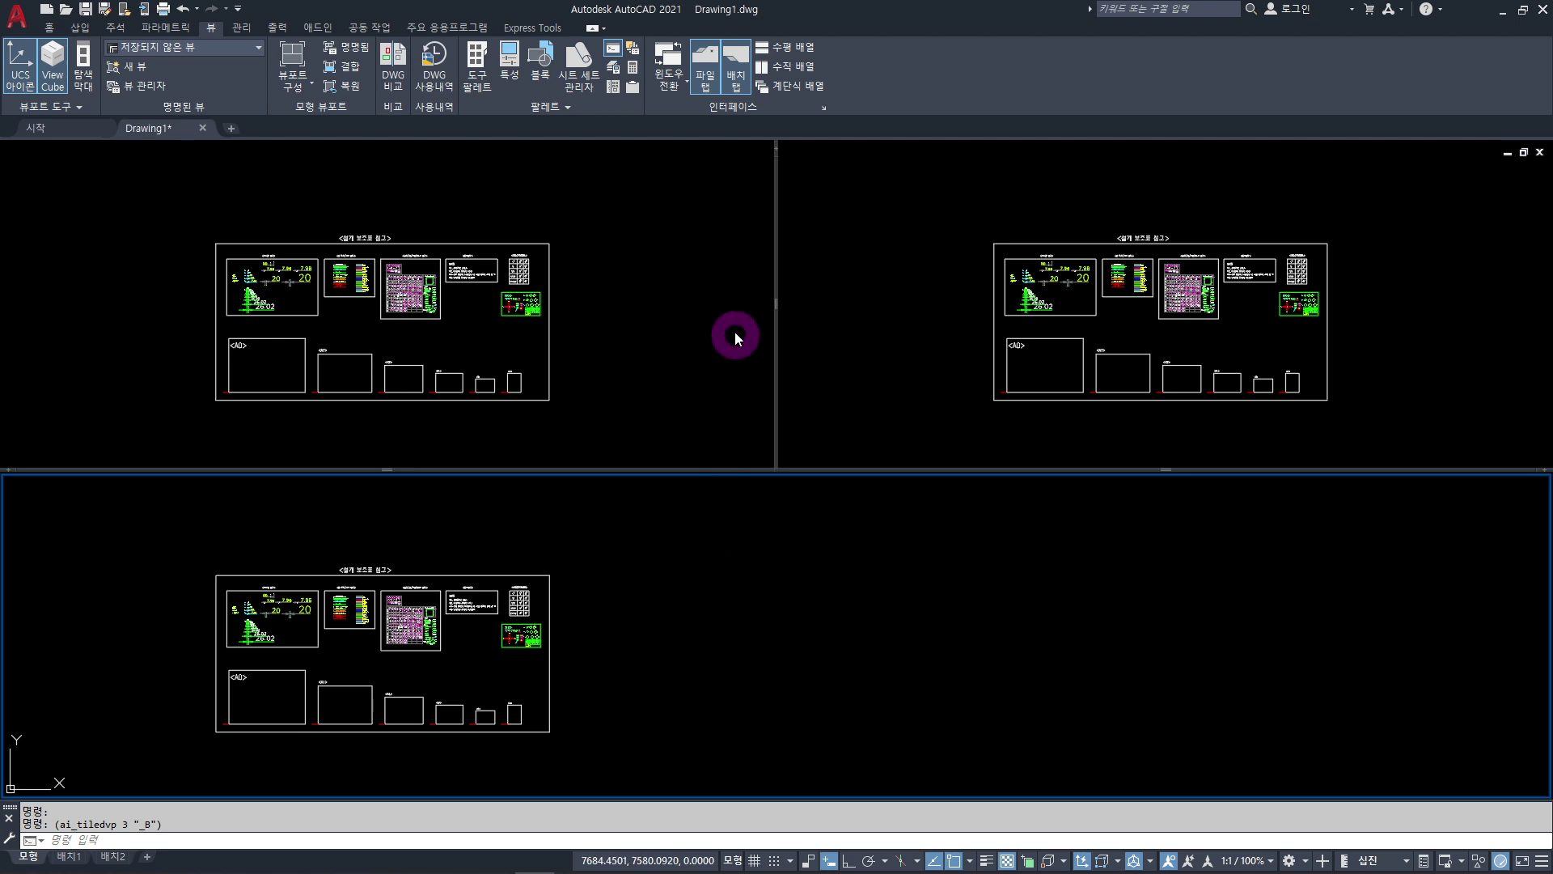
click(678, 305)
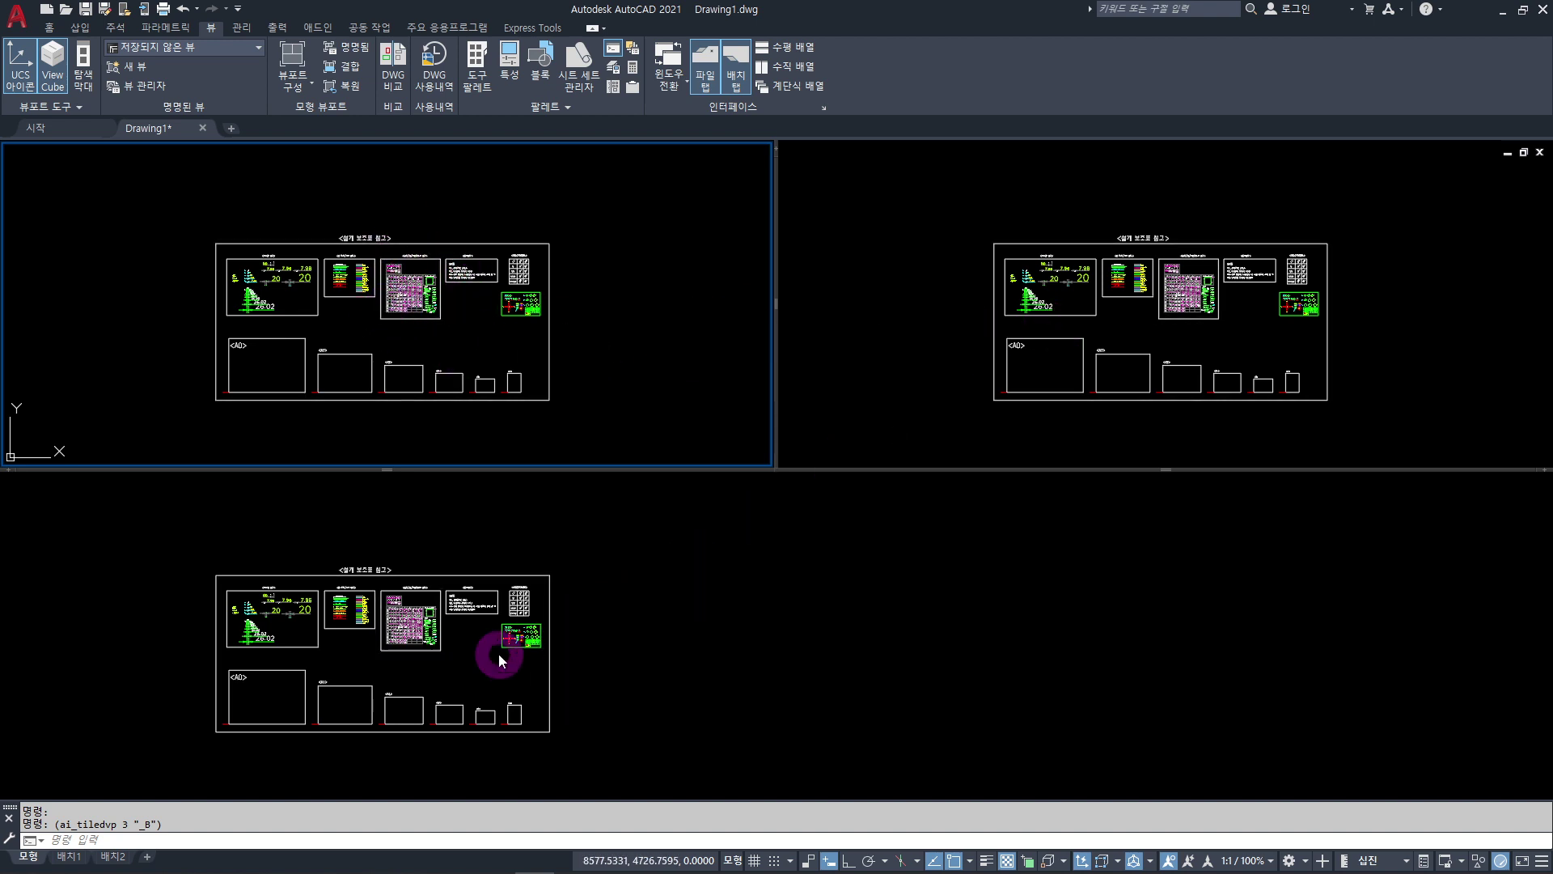
click(873, 304)
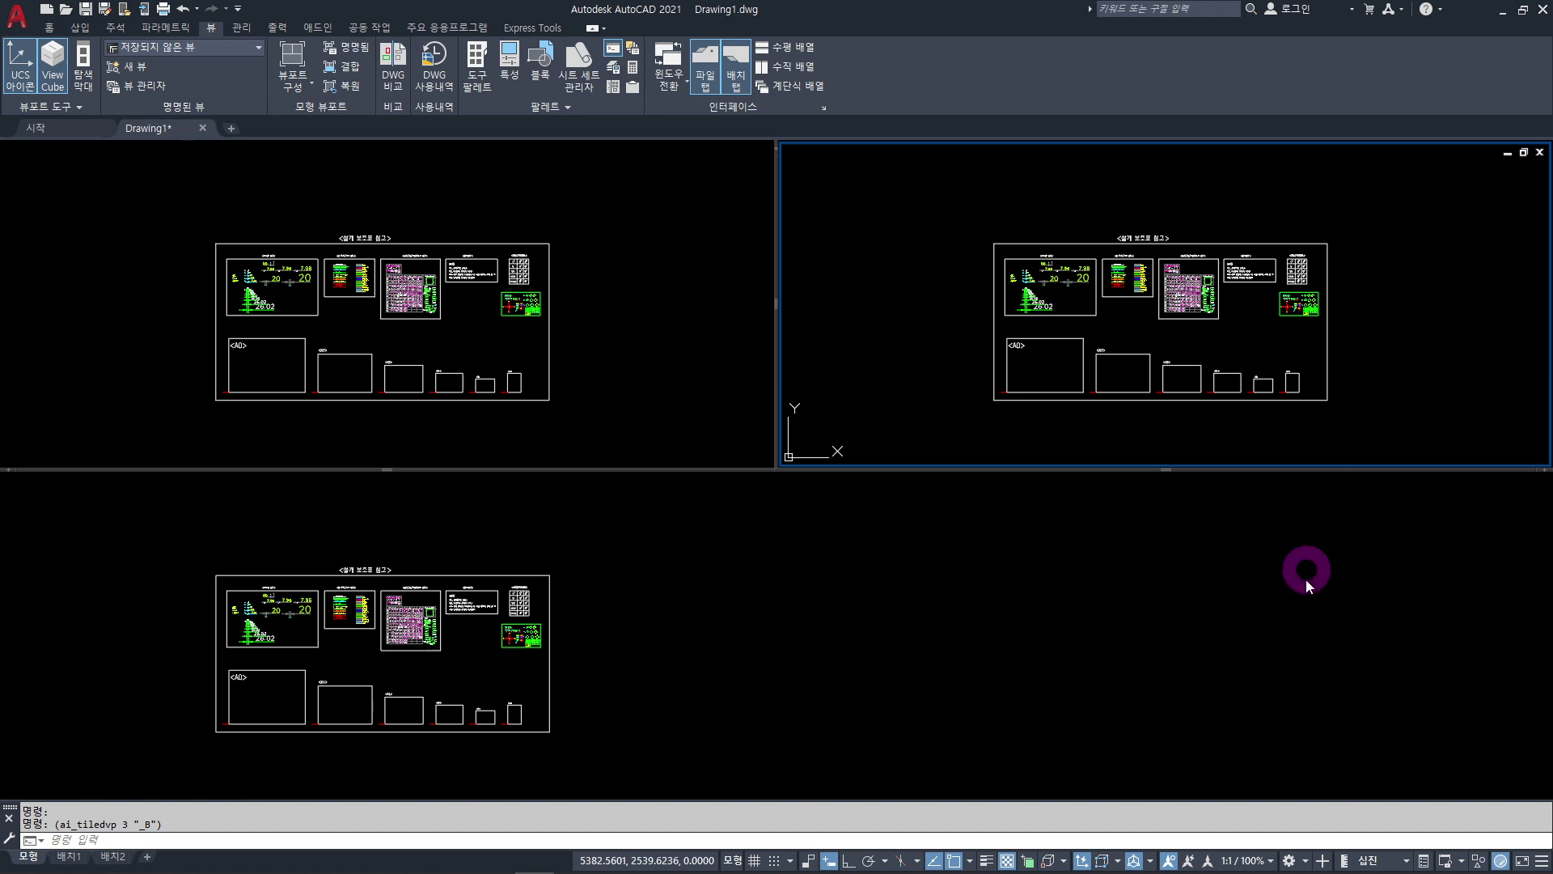
click(1264, 637)
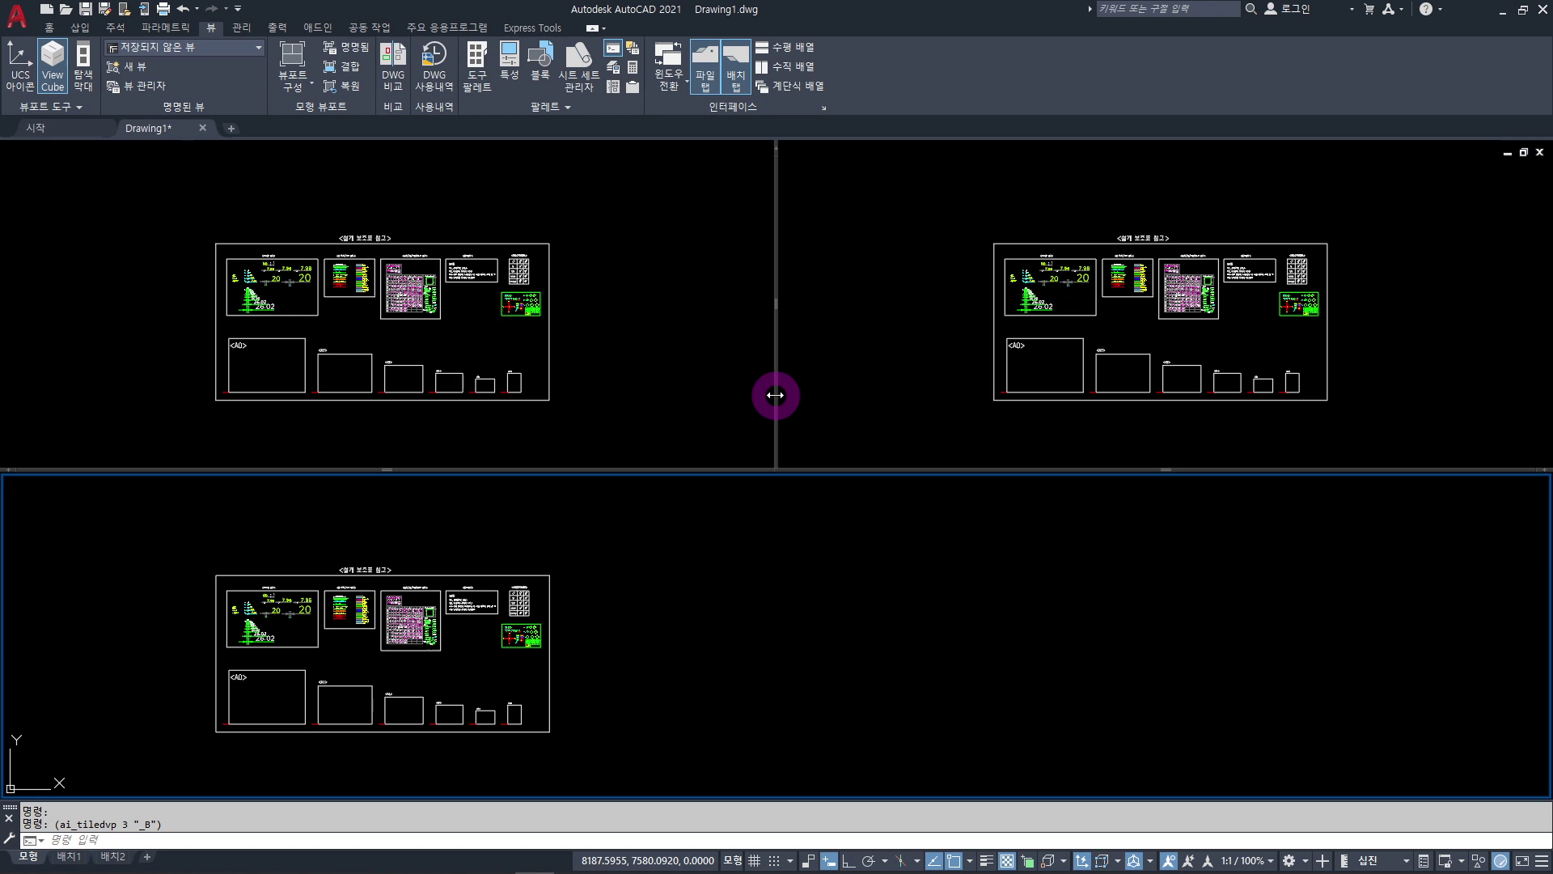
Narrow the upper-left viewport and heighten the lower one, and move both dividers back to near the middle.
drag(775, 394, 329, 367)
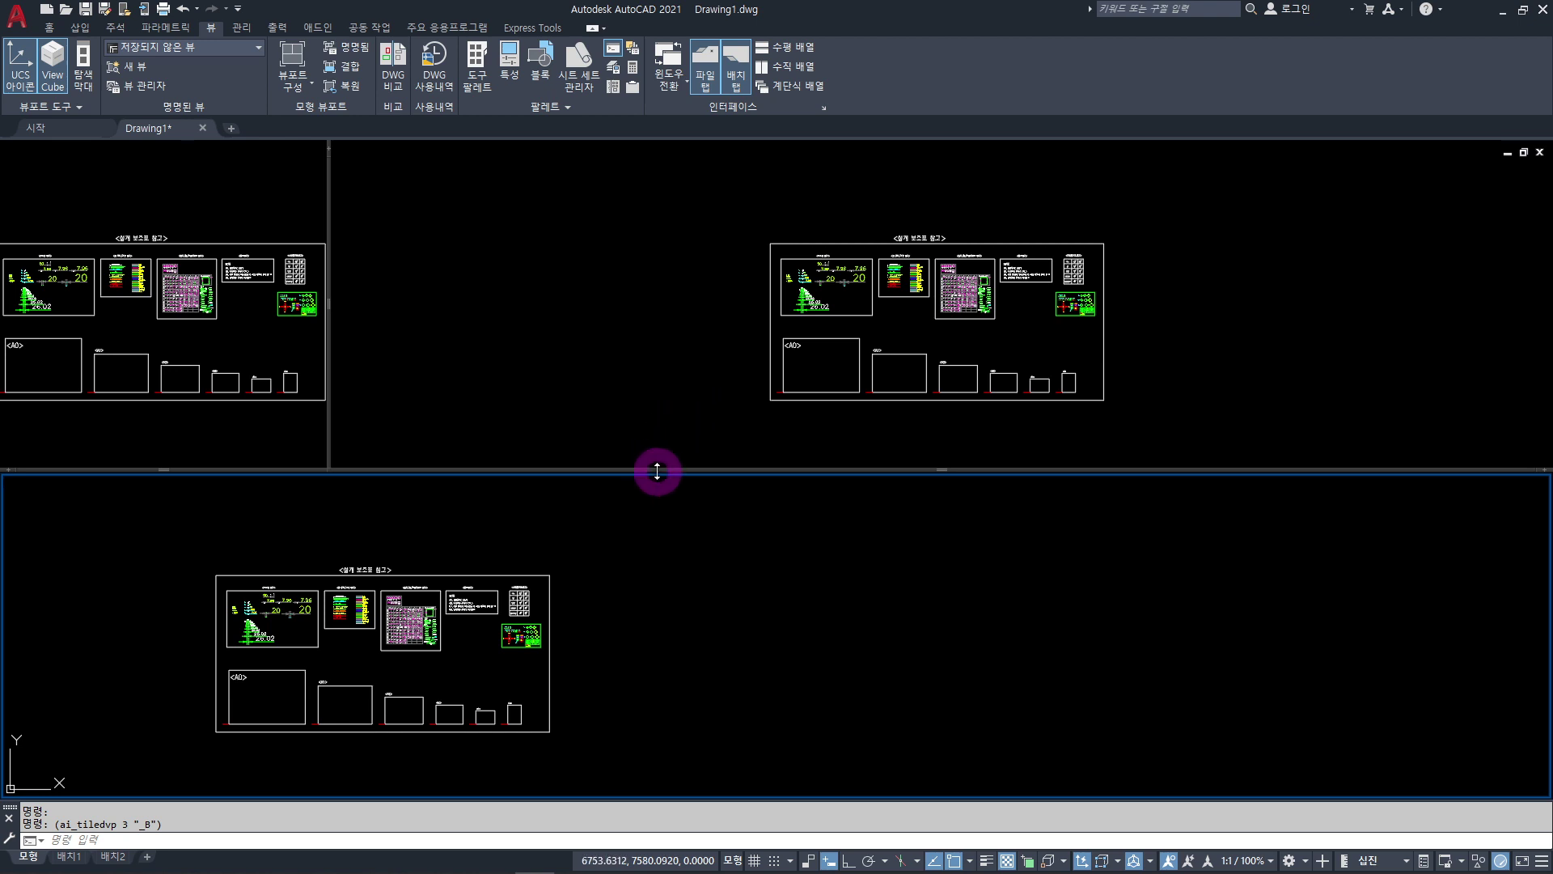
drag(657, 471, 704, 348)
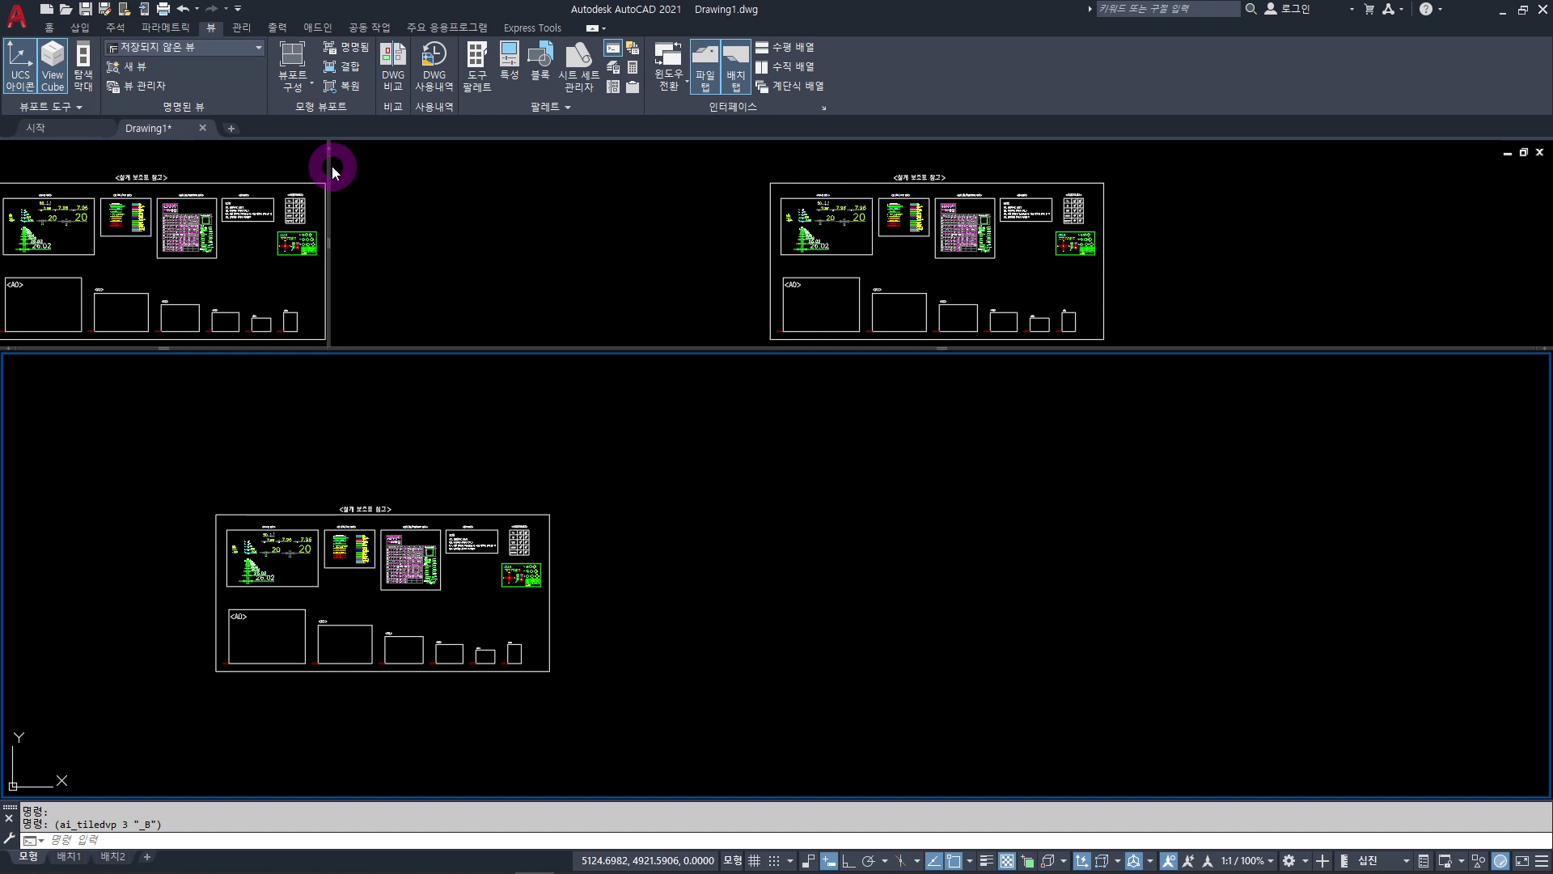
drag(331, 167, 692, 282)
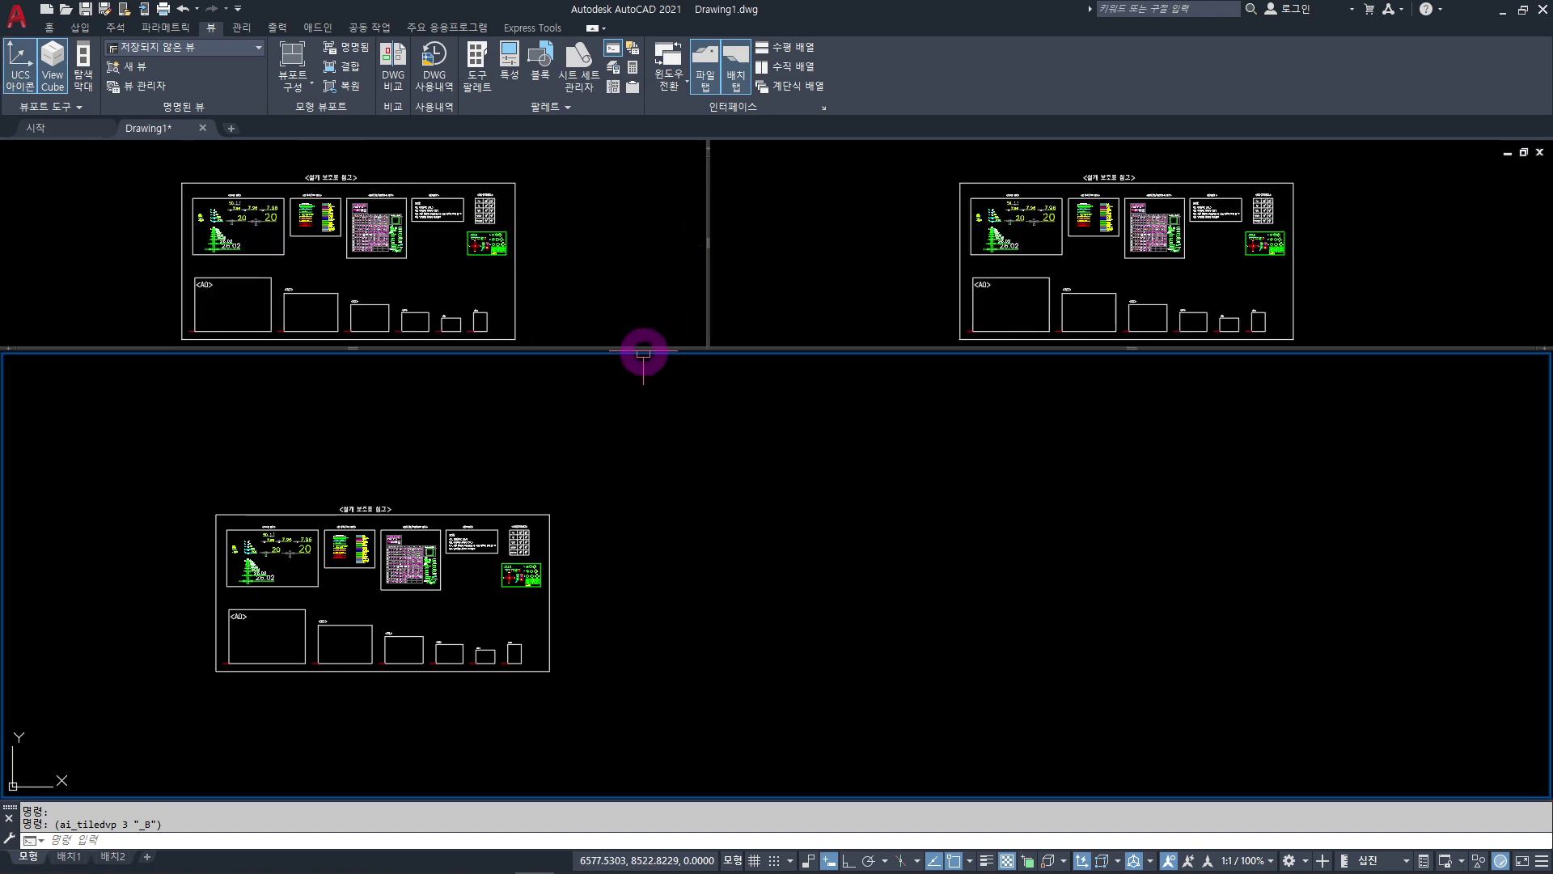
drag(648, 348, 659, 496)
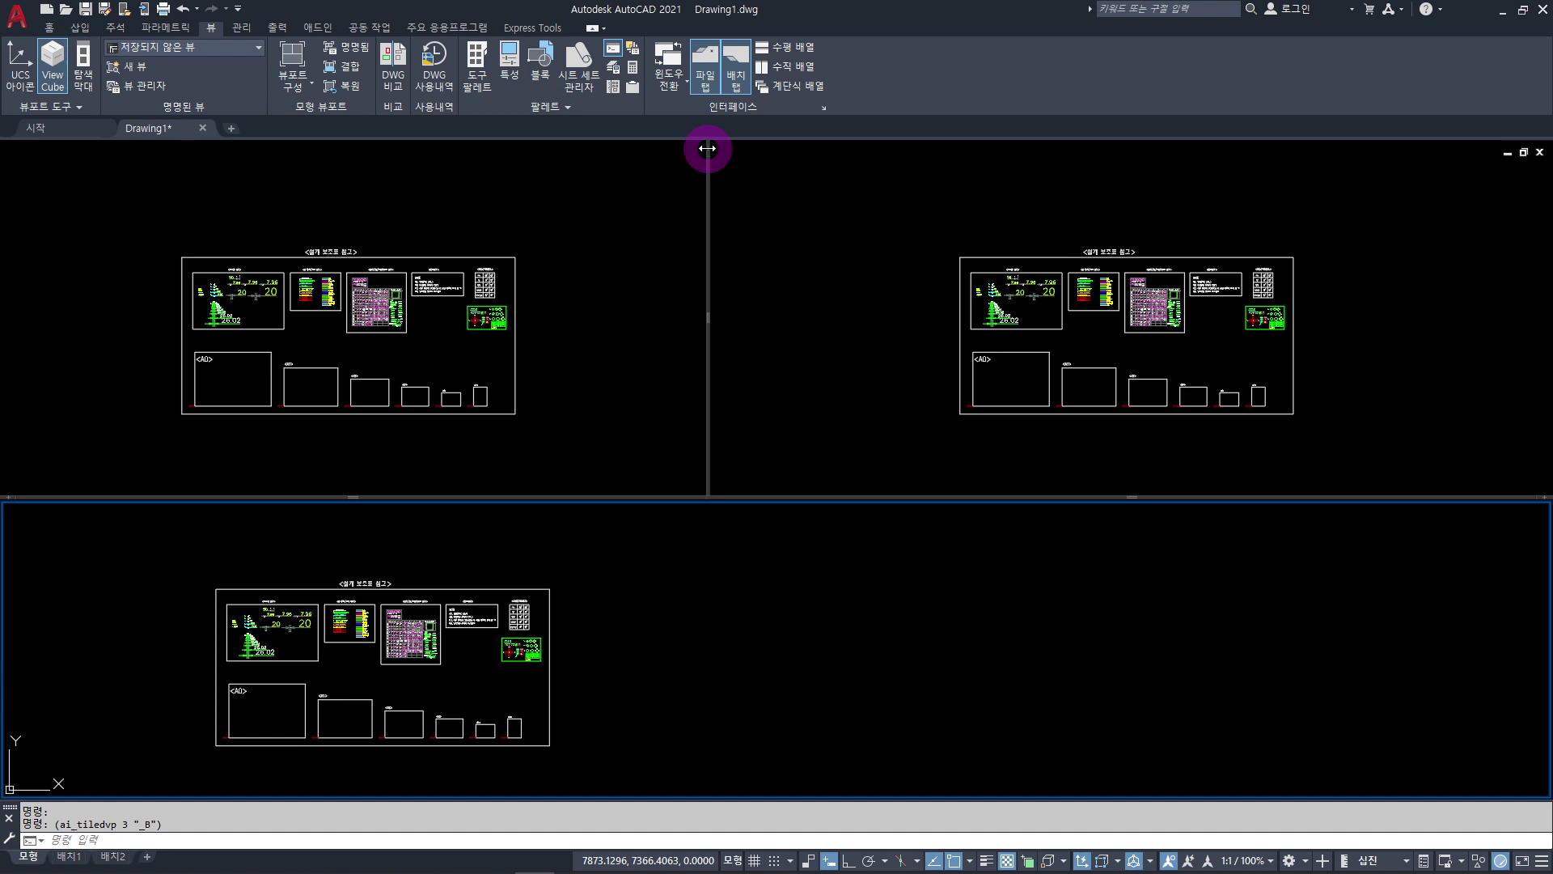
Split the upper-right viewport with an extra vertical divider and the upper-left viewport with an extra horizontal divider.
drag(709, 147, 881, 170)
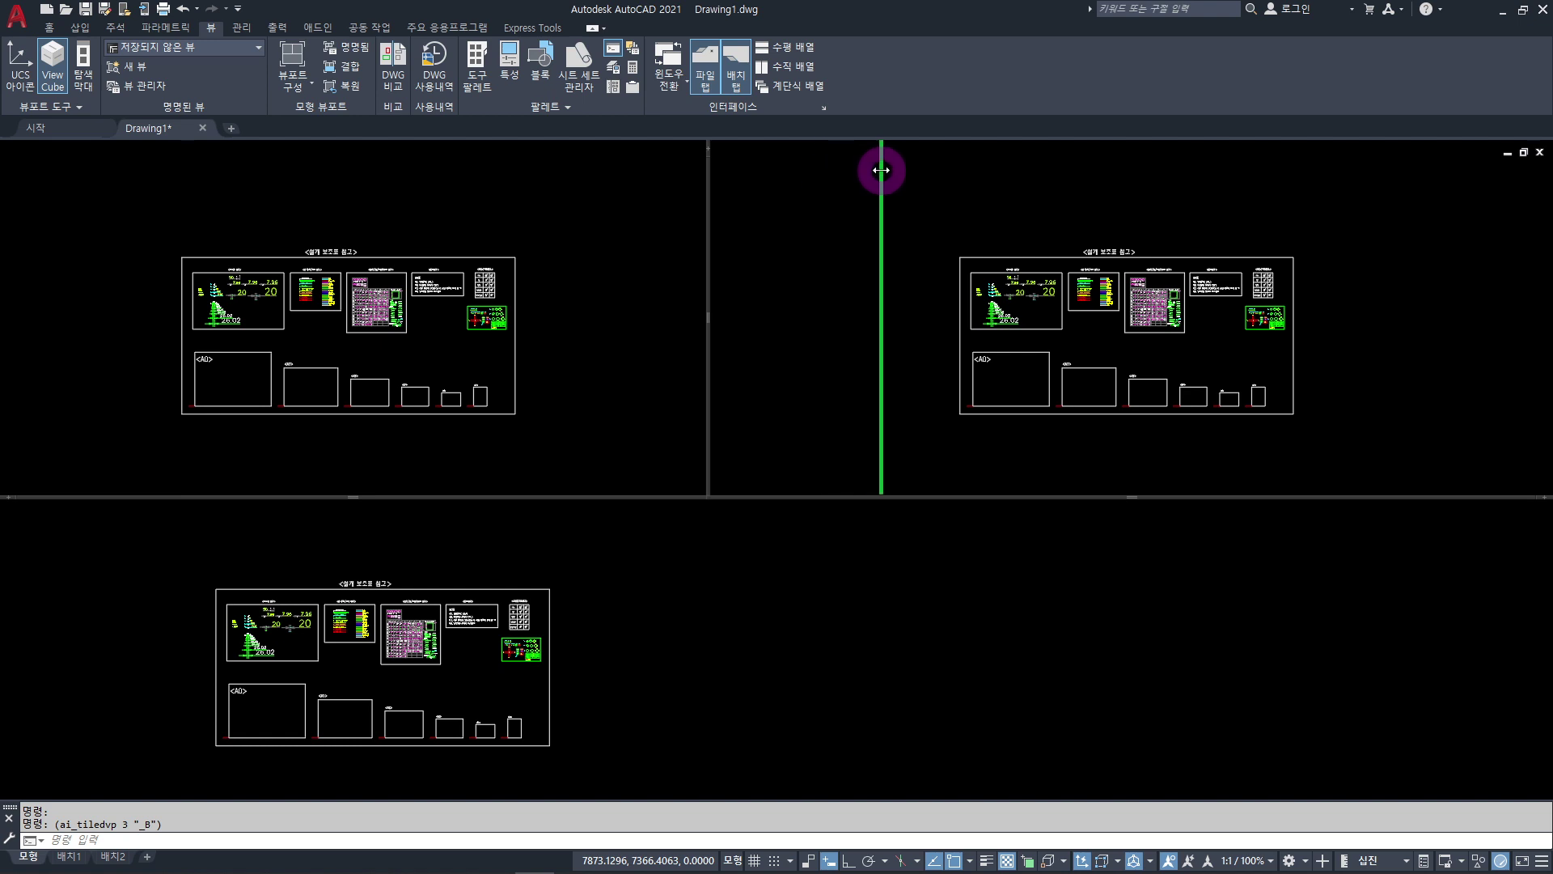
drag(881, 170, 941, 176)
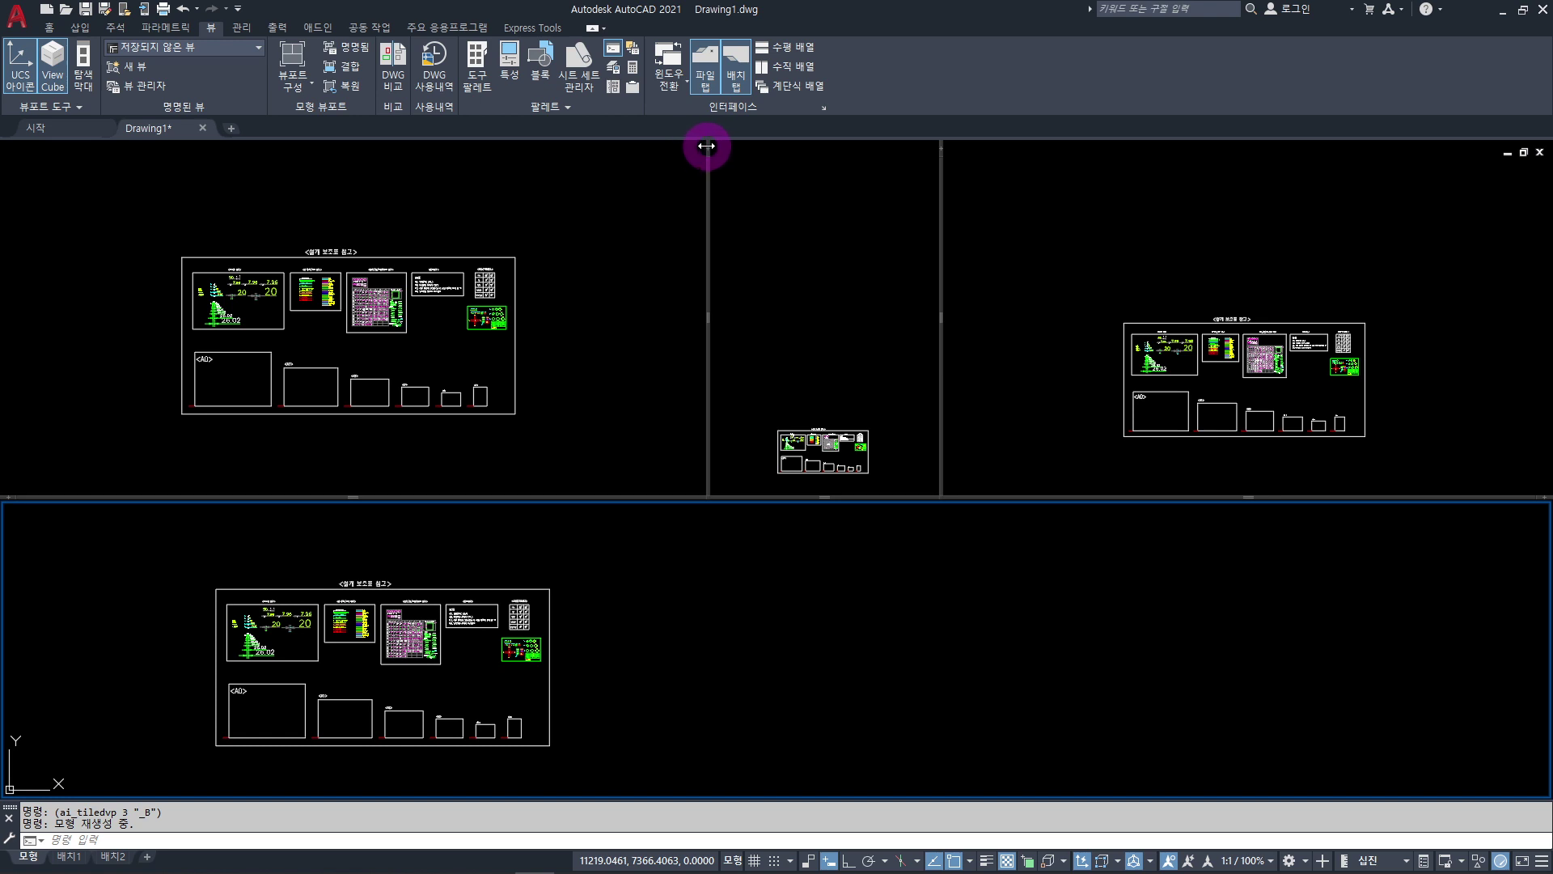
drag(707, 146, 707, 146)
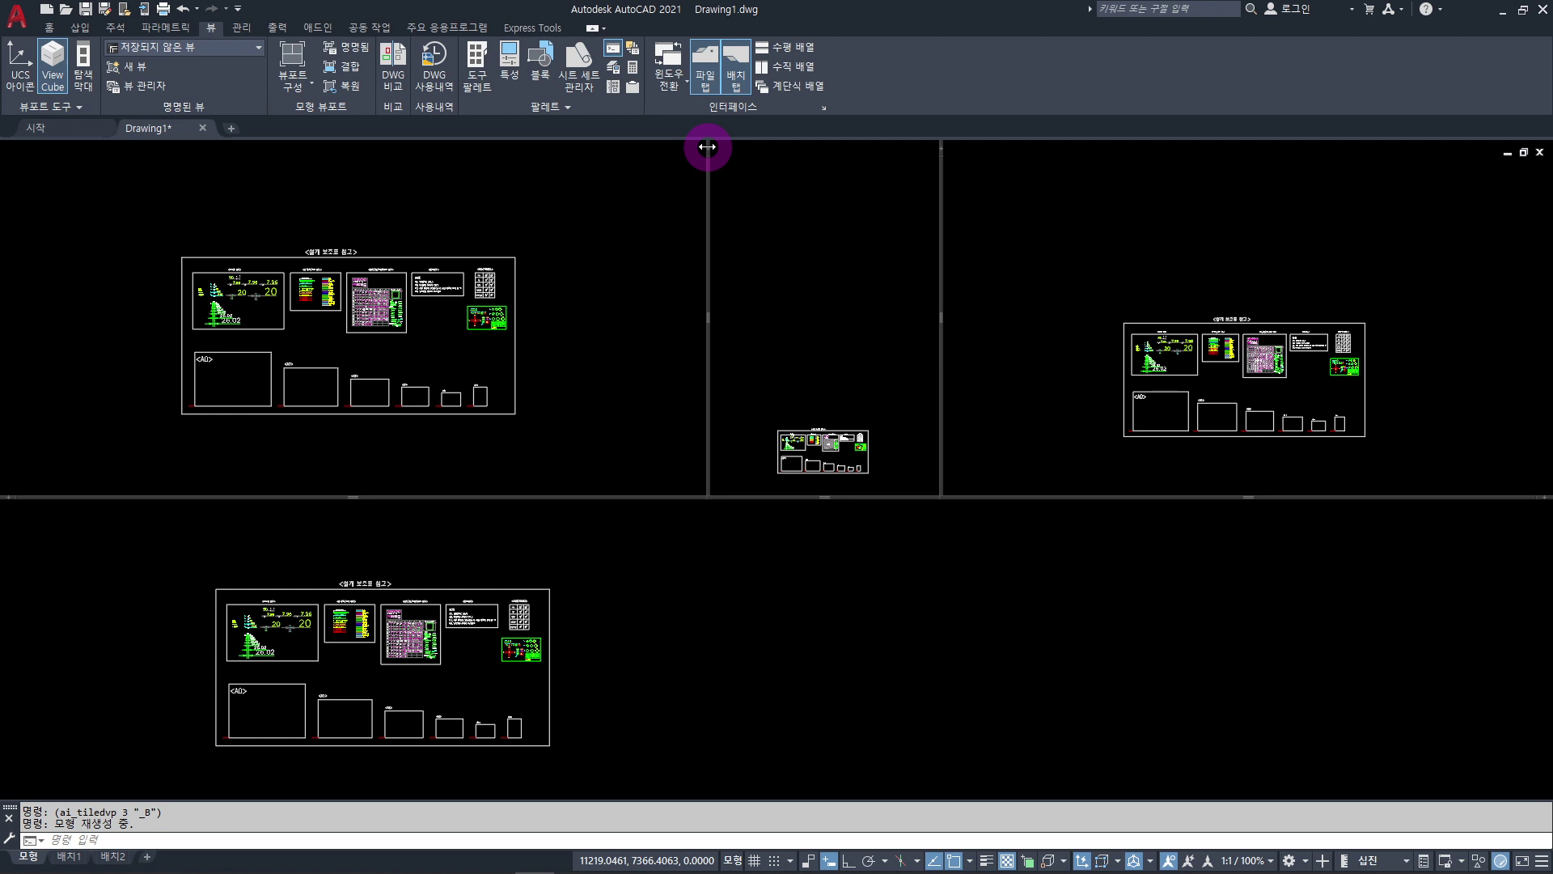
drag(707, 146, 621, 324)
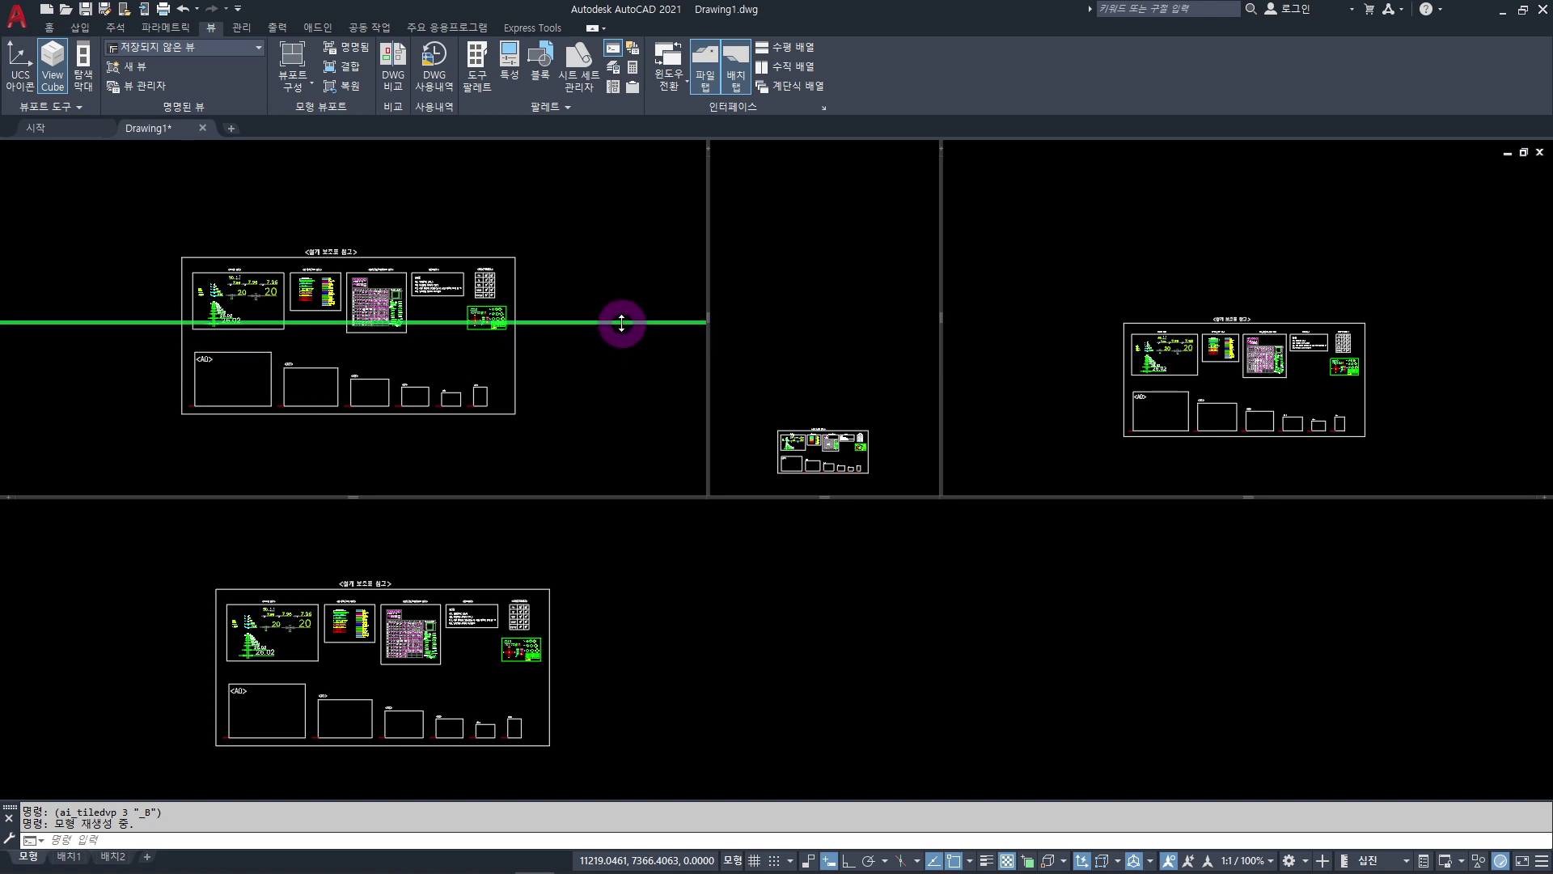
drag(621, 324, 622, 324)
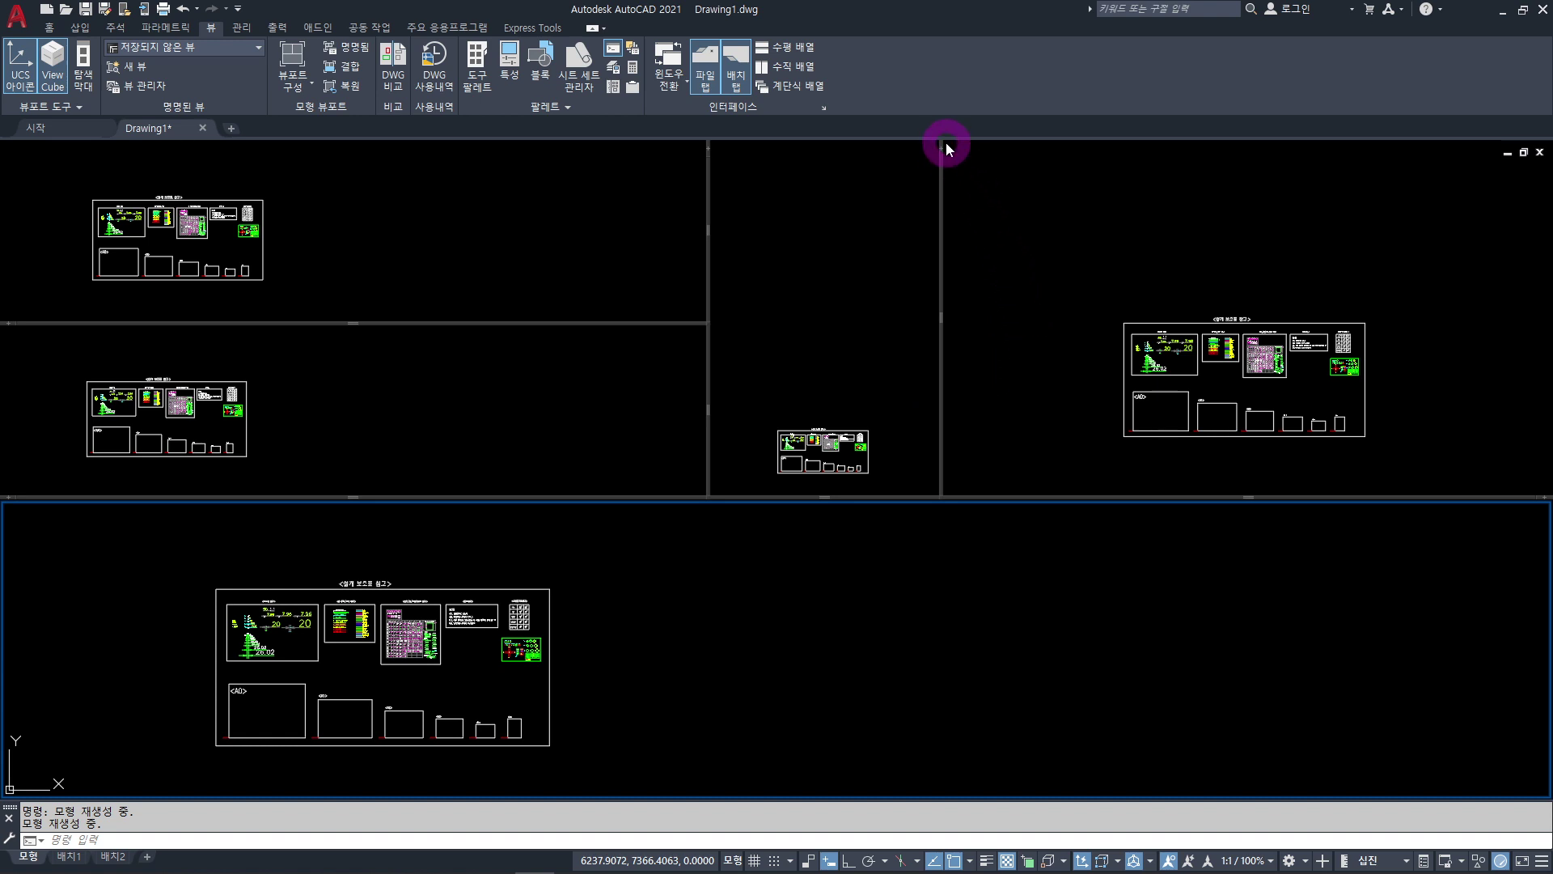
Merge the split upper-right viewports into one and the split upper-left viewports into one by removing their extra dividers.
click(939, 147)
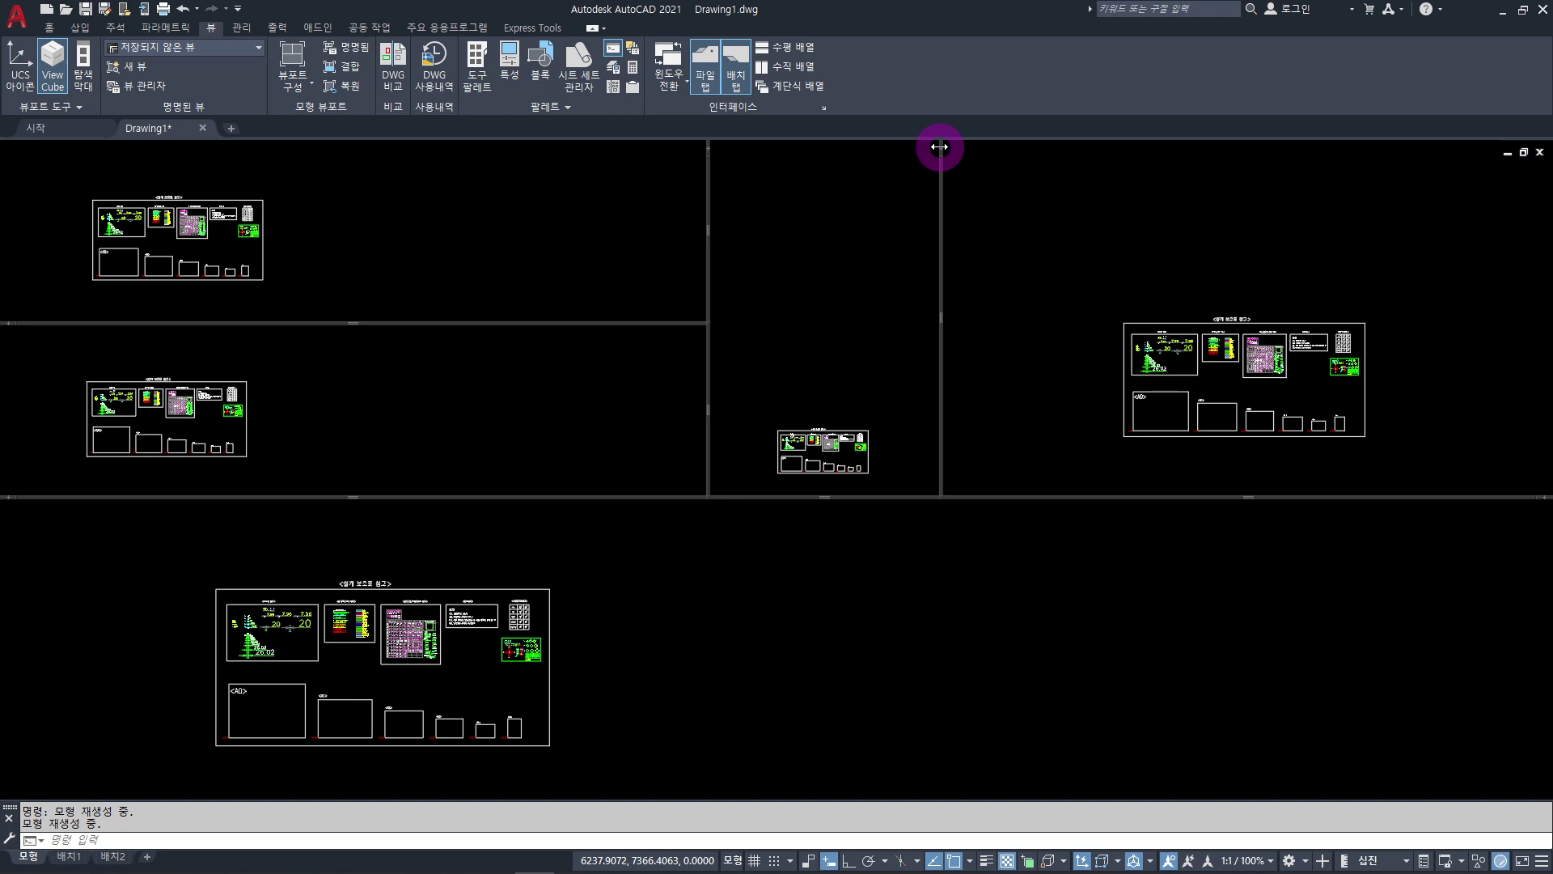
drag(940, 147, 734, 146)
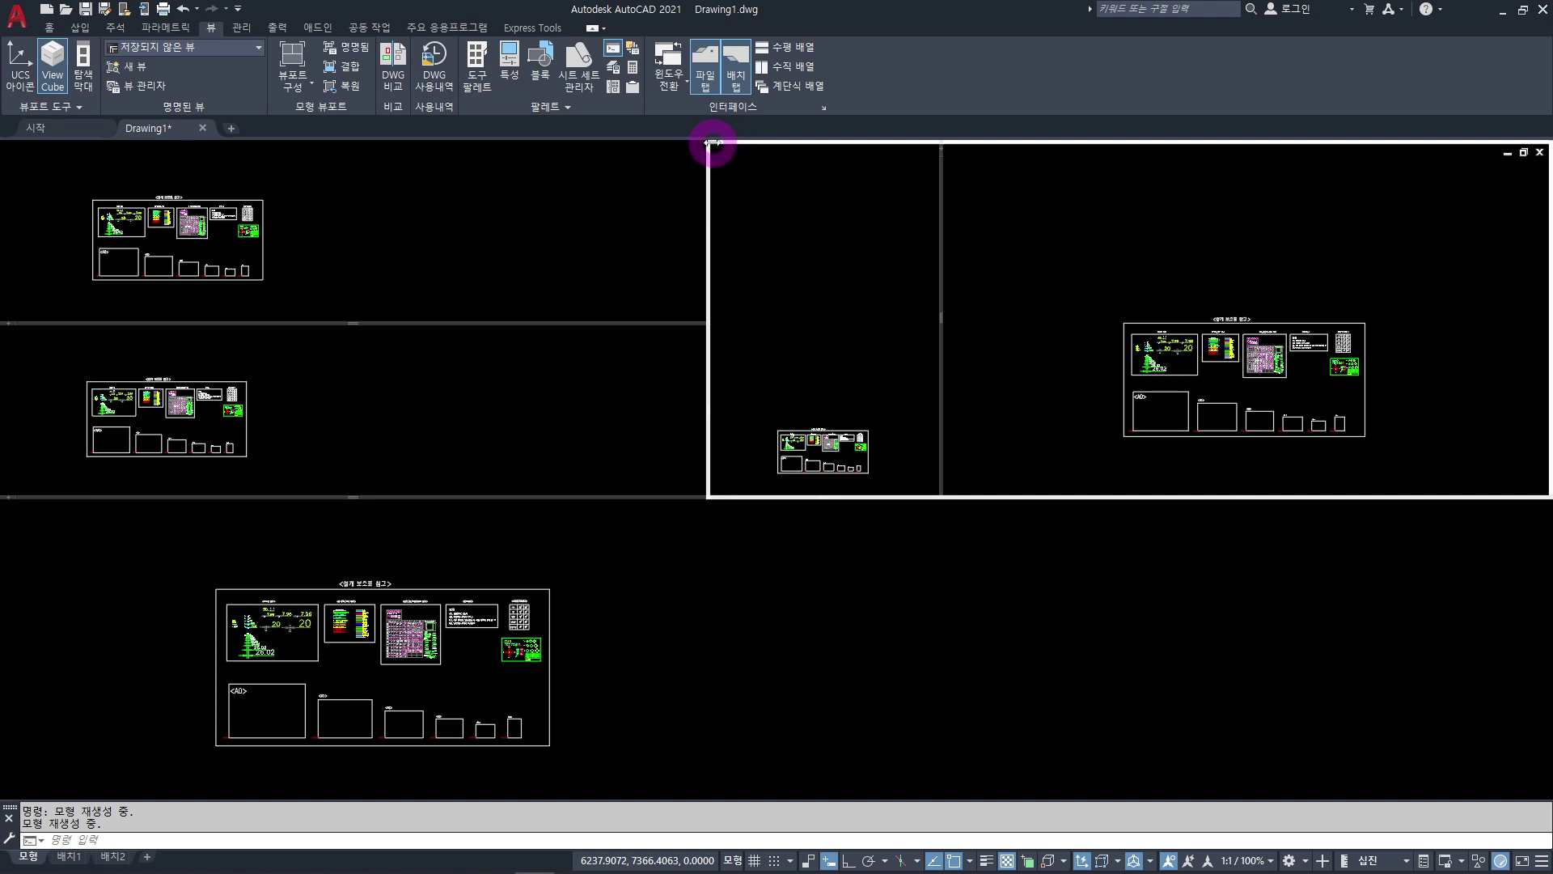
drag(710, 143, 711, 140)
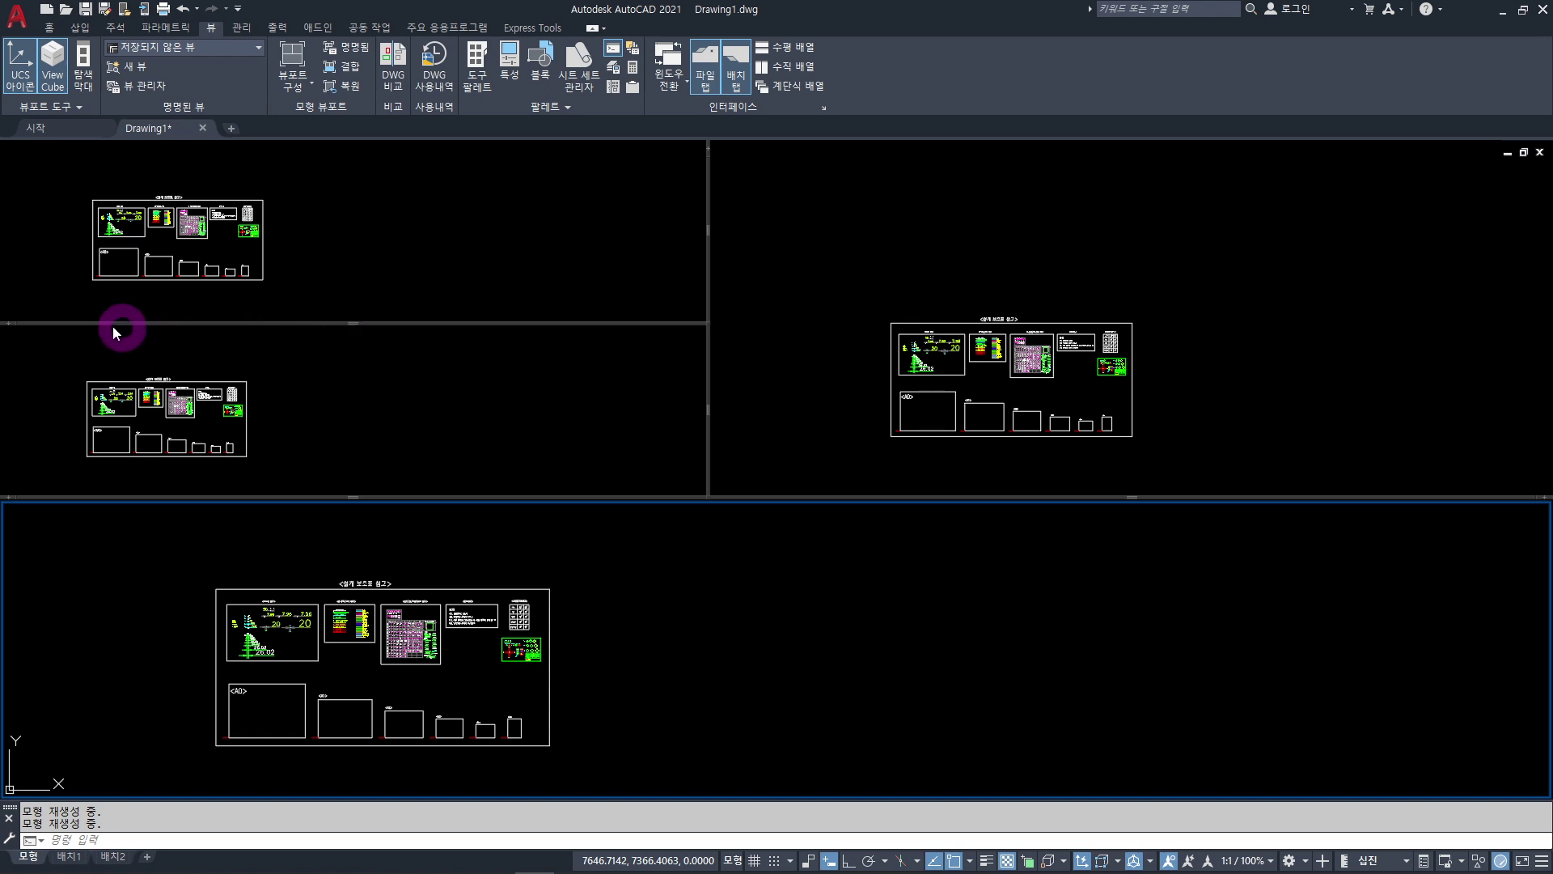
click(12, 323)
drag(12, 323, 35, 167)
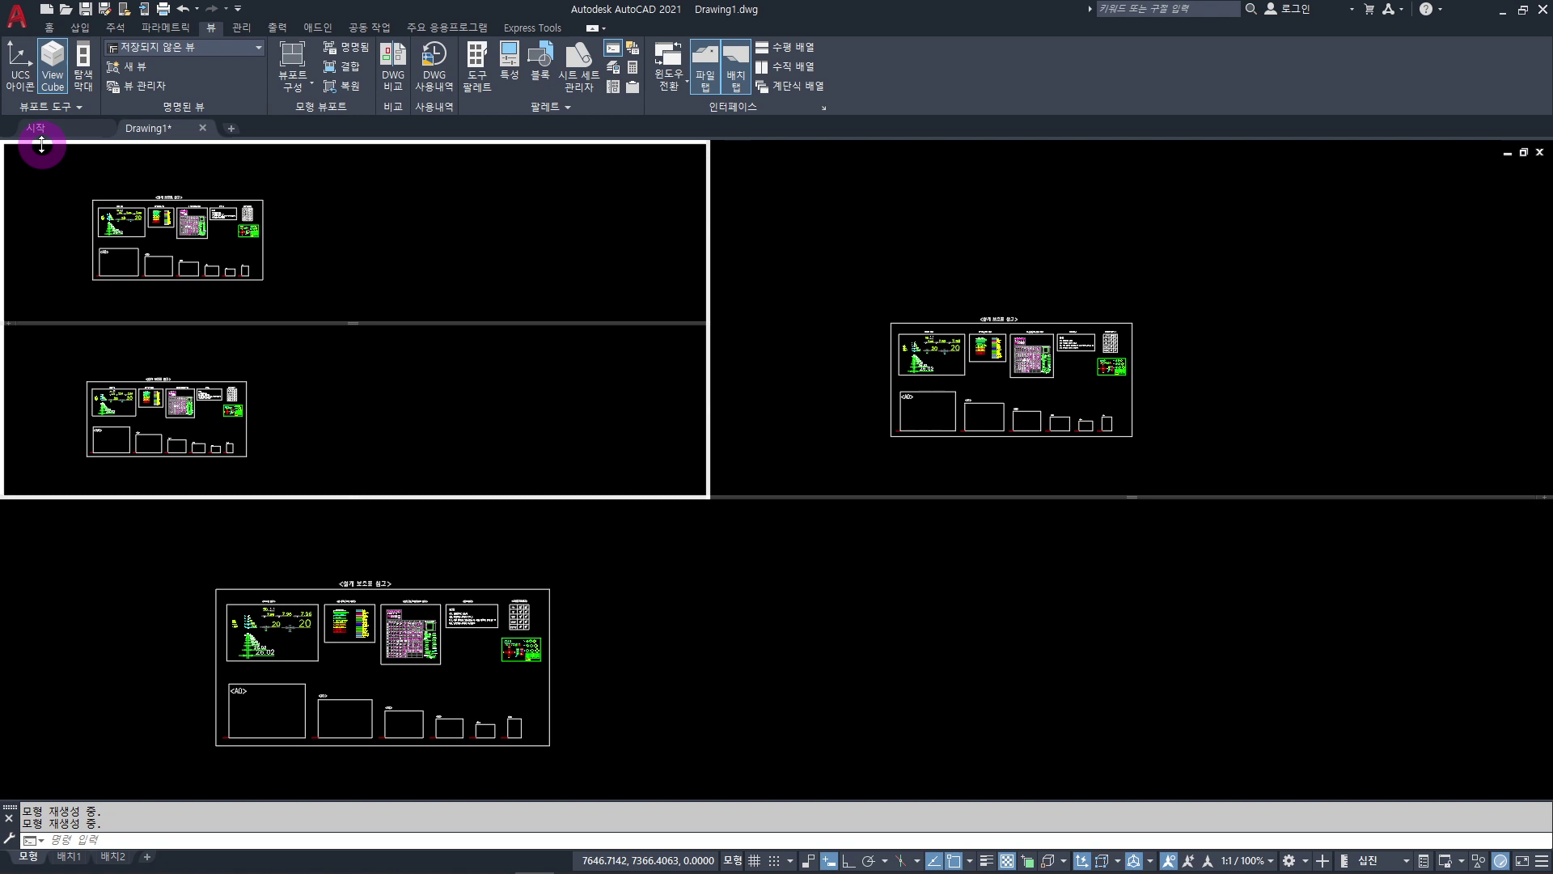
drag(42, 145, 42, 146)
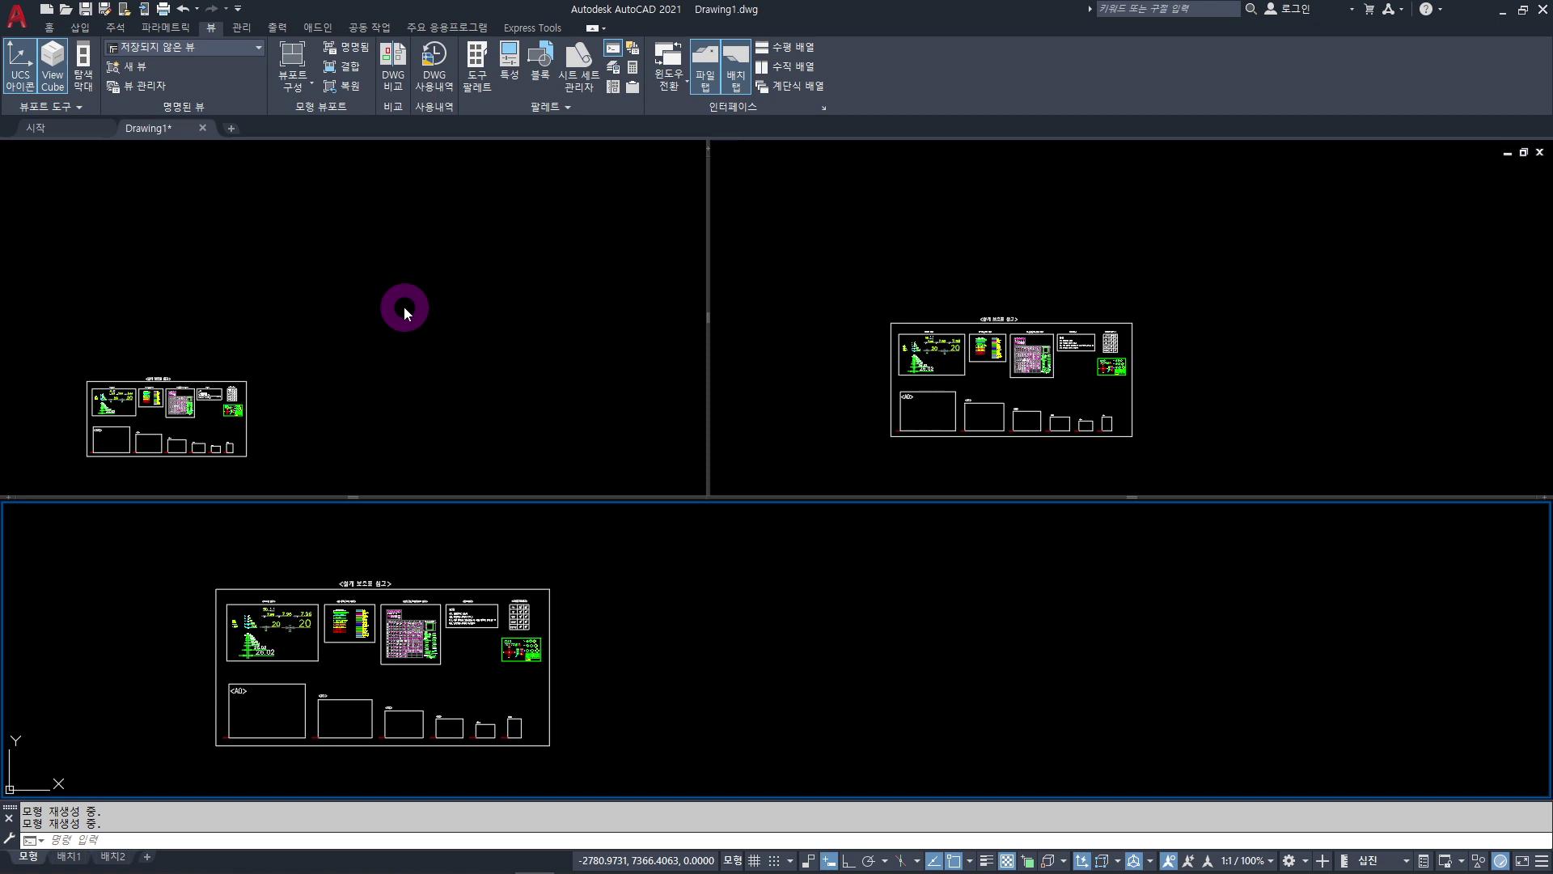
Apply the 3: Horizontal (3: 수평) viewport configuration and replace it with 3: Left (3: 왼쪽).
click(311, 88)
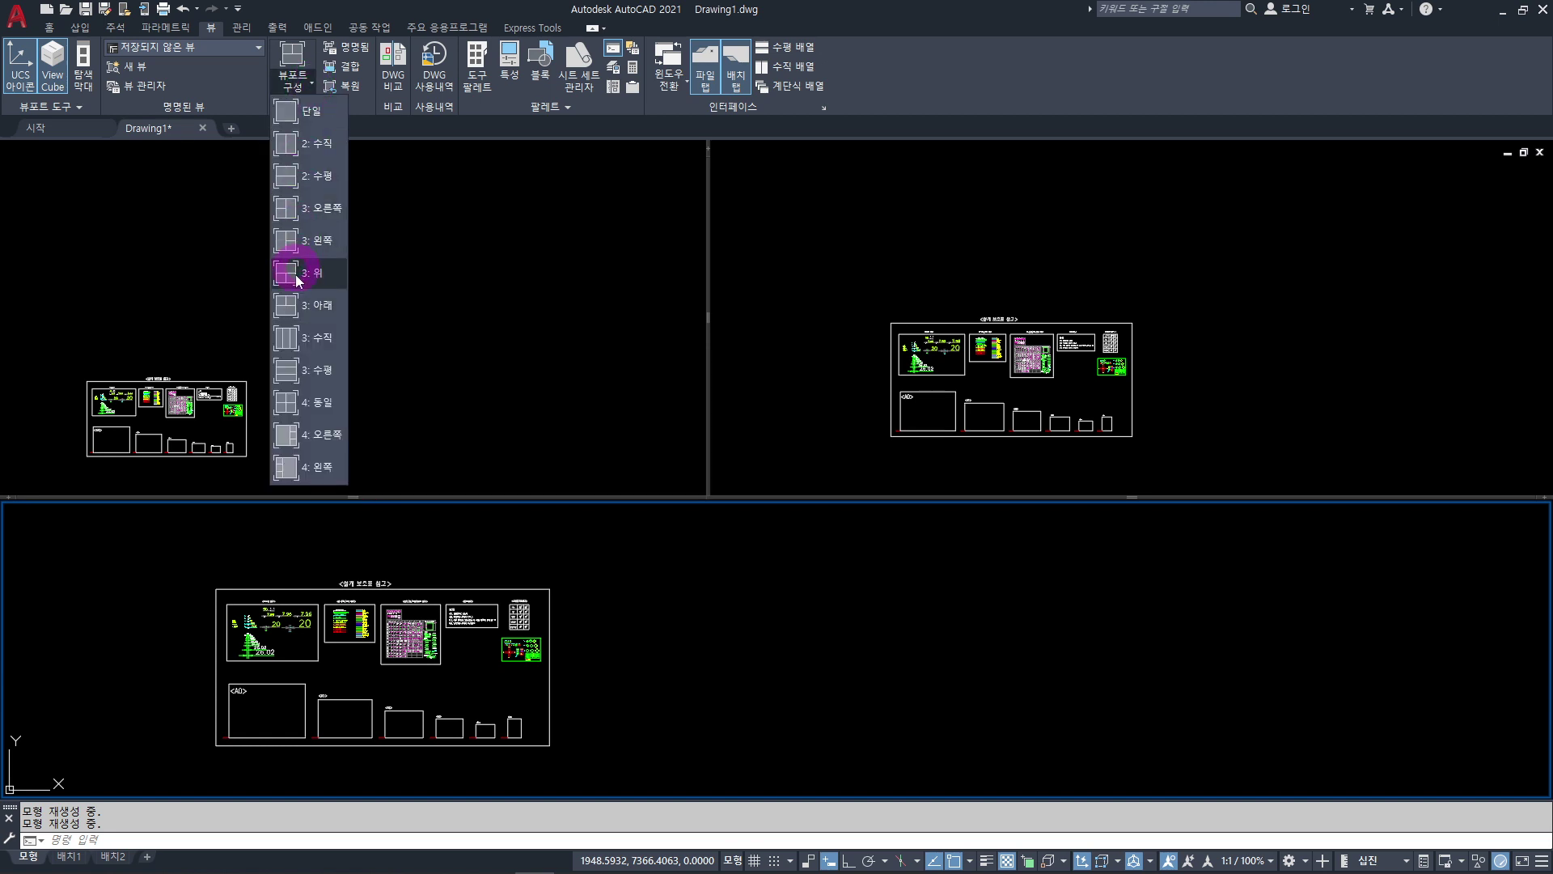
click(306, 371)
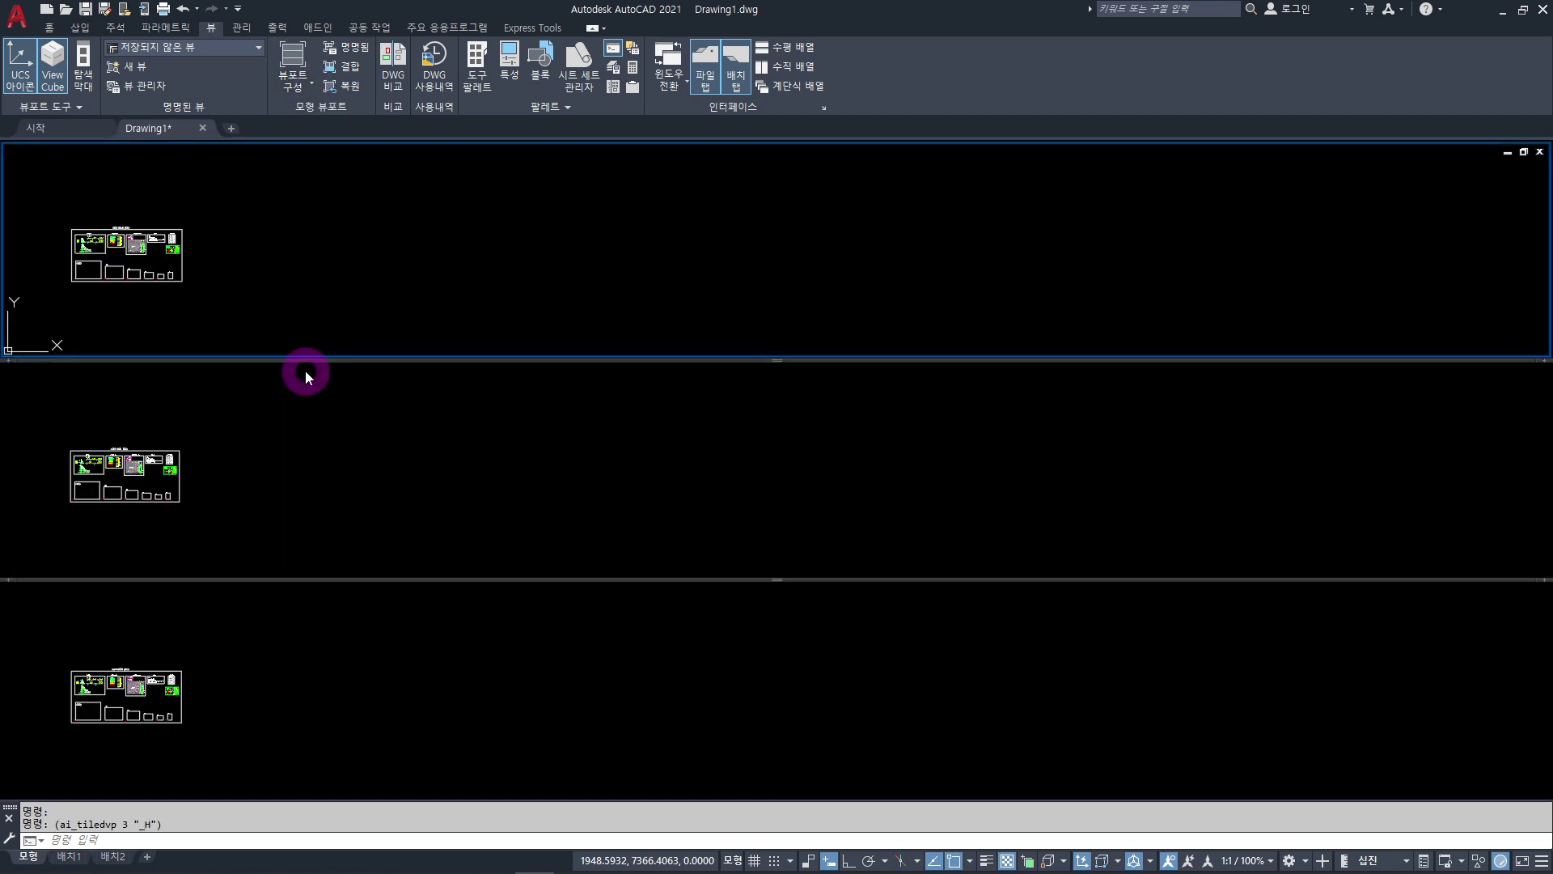
click(299, 86)
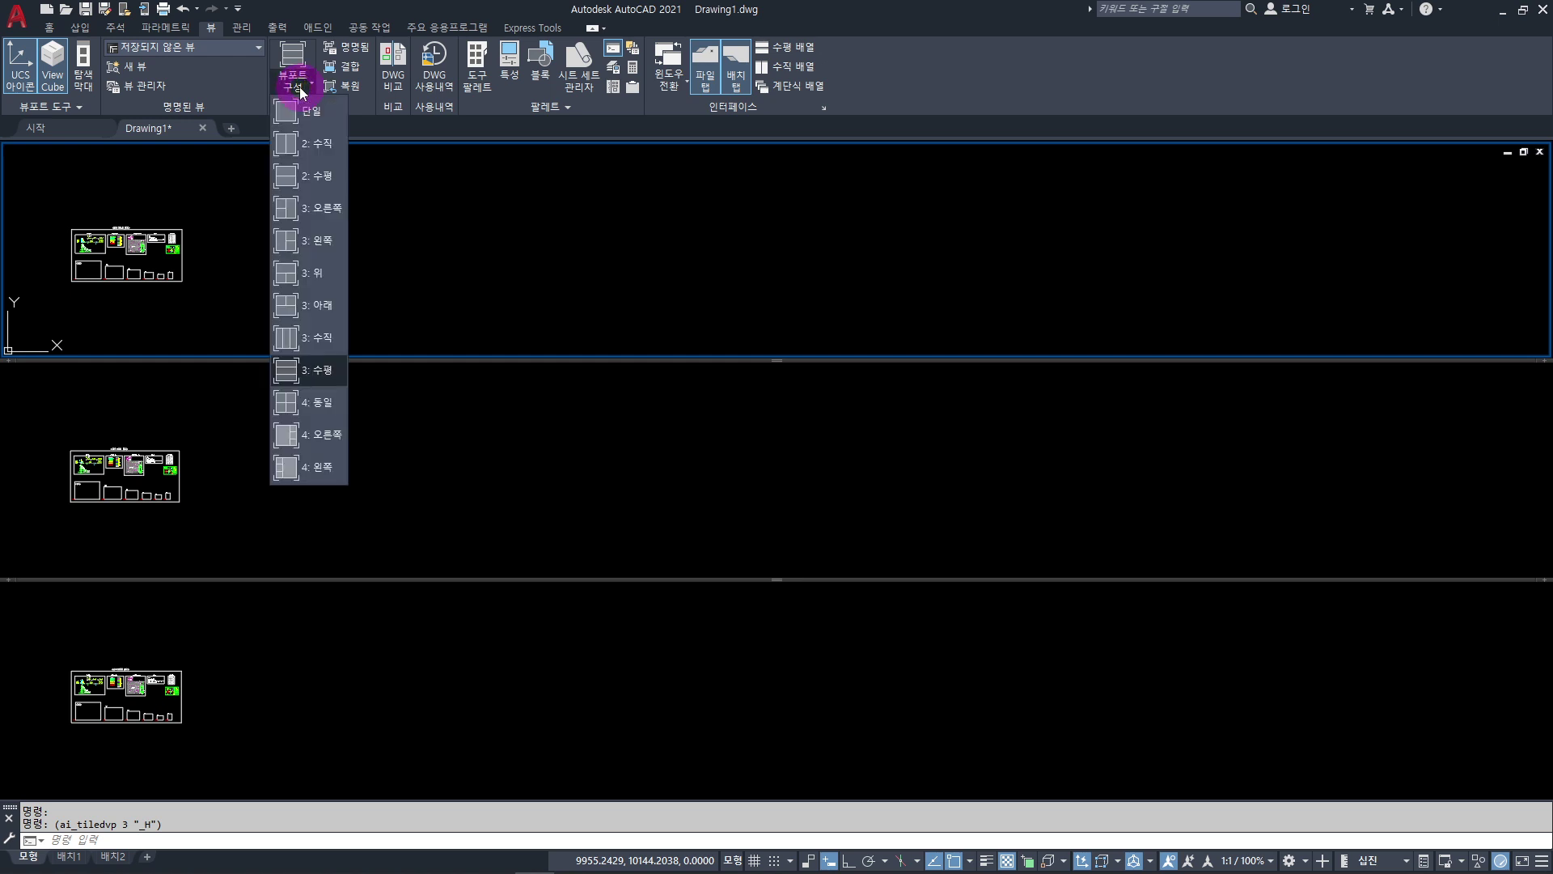
click(303, 236)
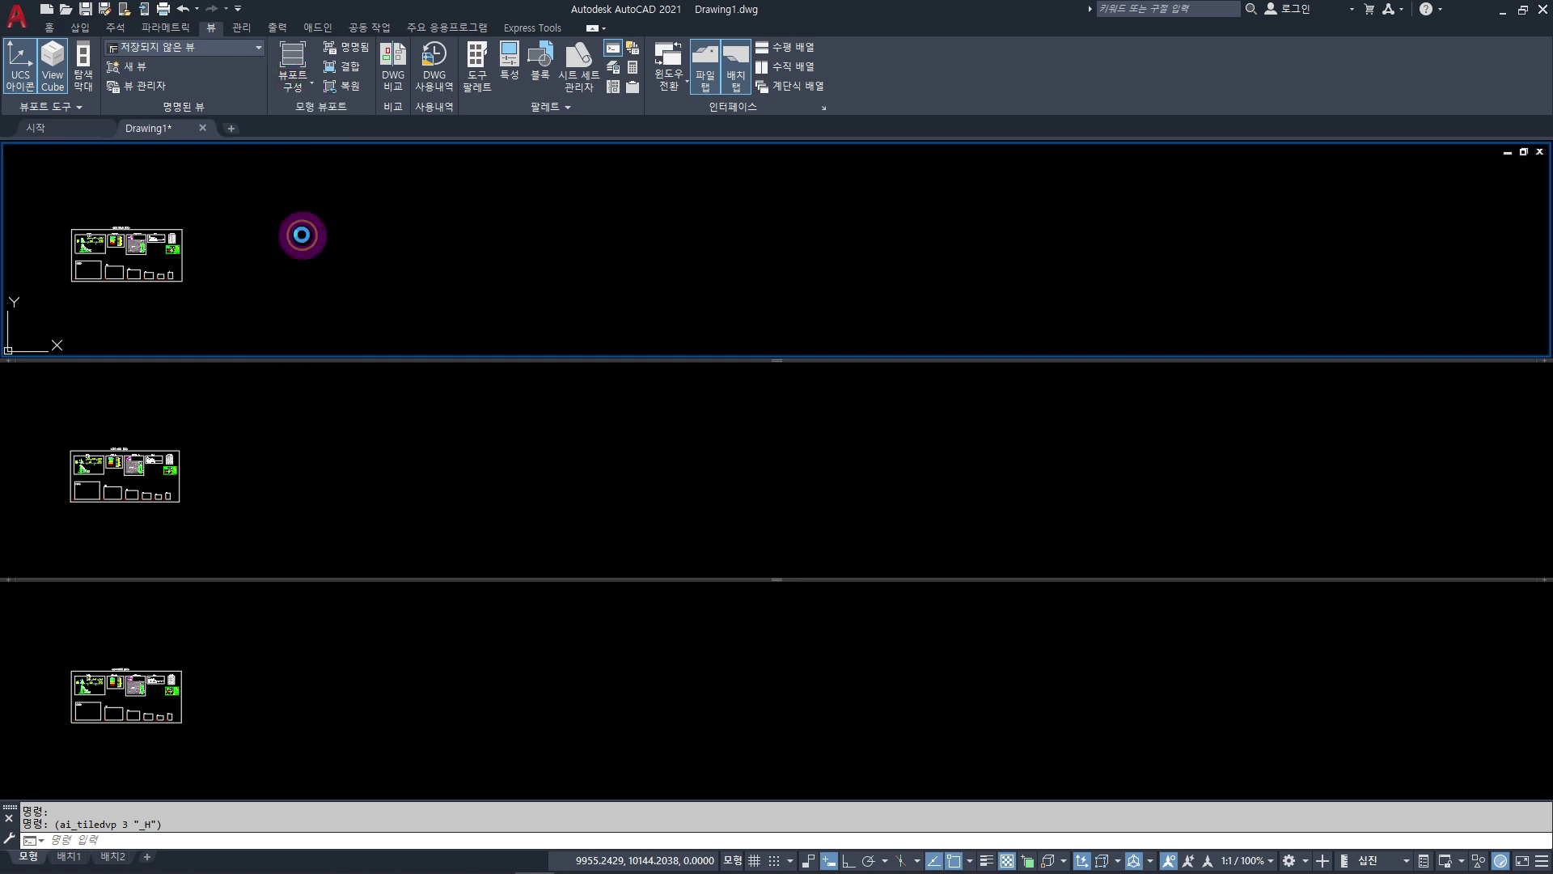
Narrow the left viewport, heighten the upper-right one, and centre and enlarge the drawing in the upper-right viewport.
drag(776, 381, 396, 401)
drag(1044, 479, 1029, 639)
click(937, 470)
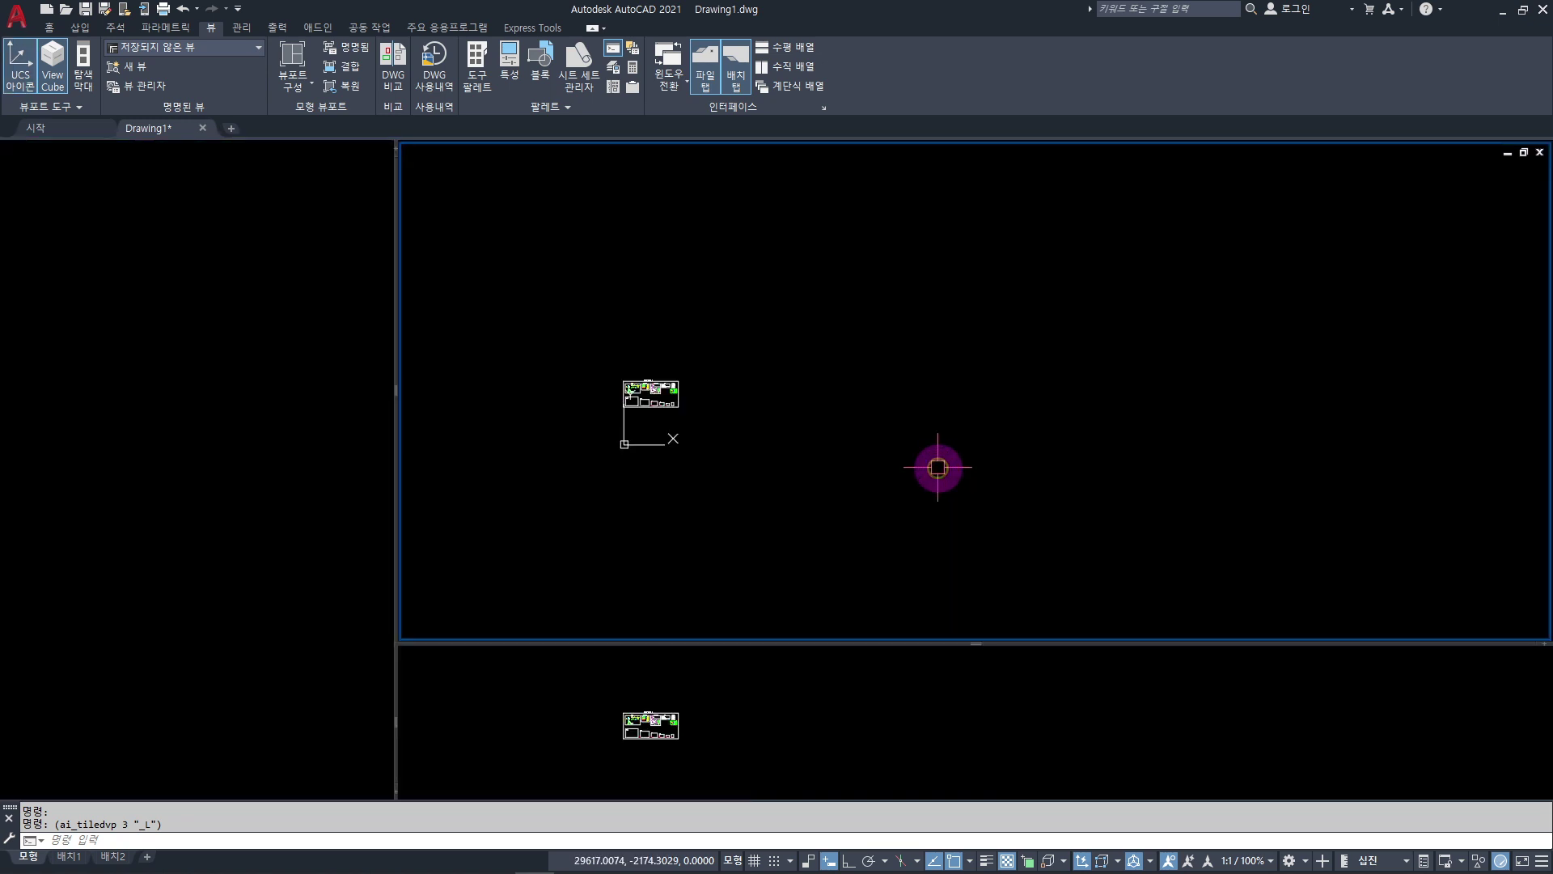
middle_drag(770, 409, 1040, 391)
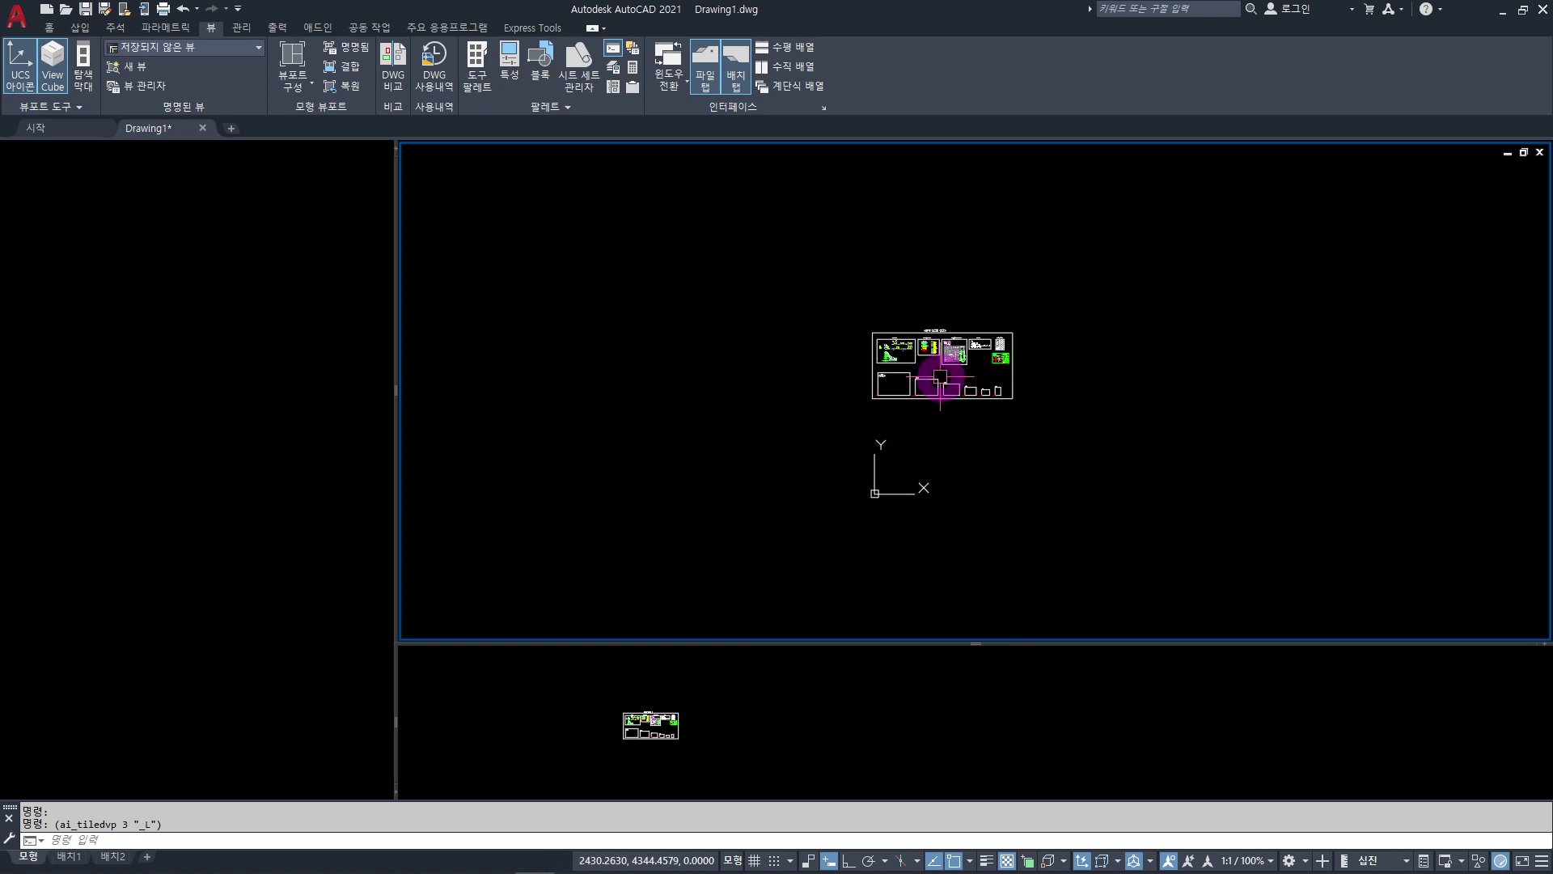
scroll(930, 376, up, 8)
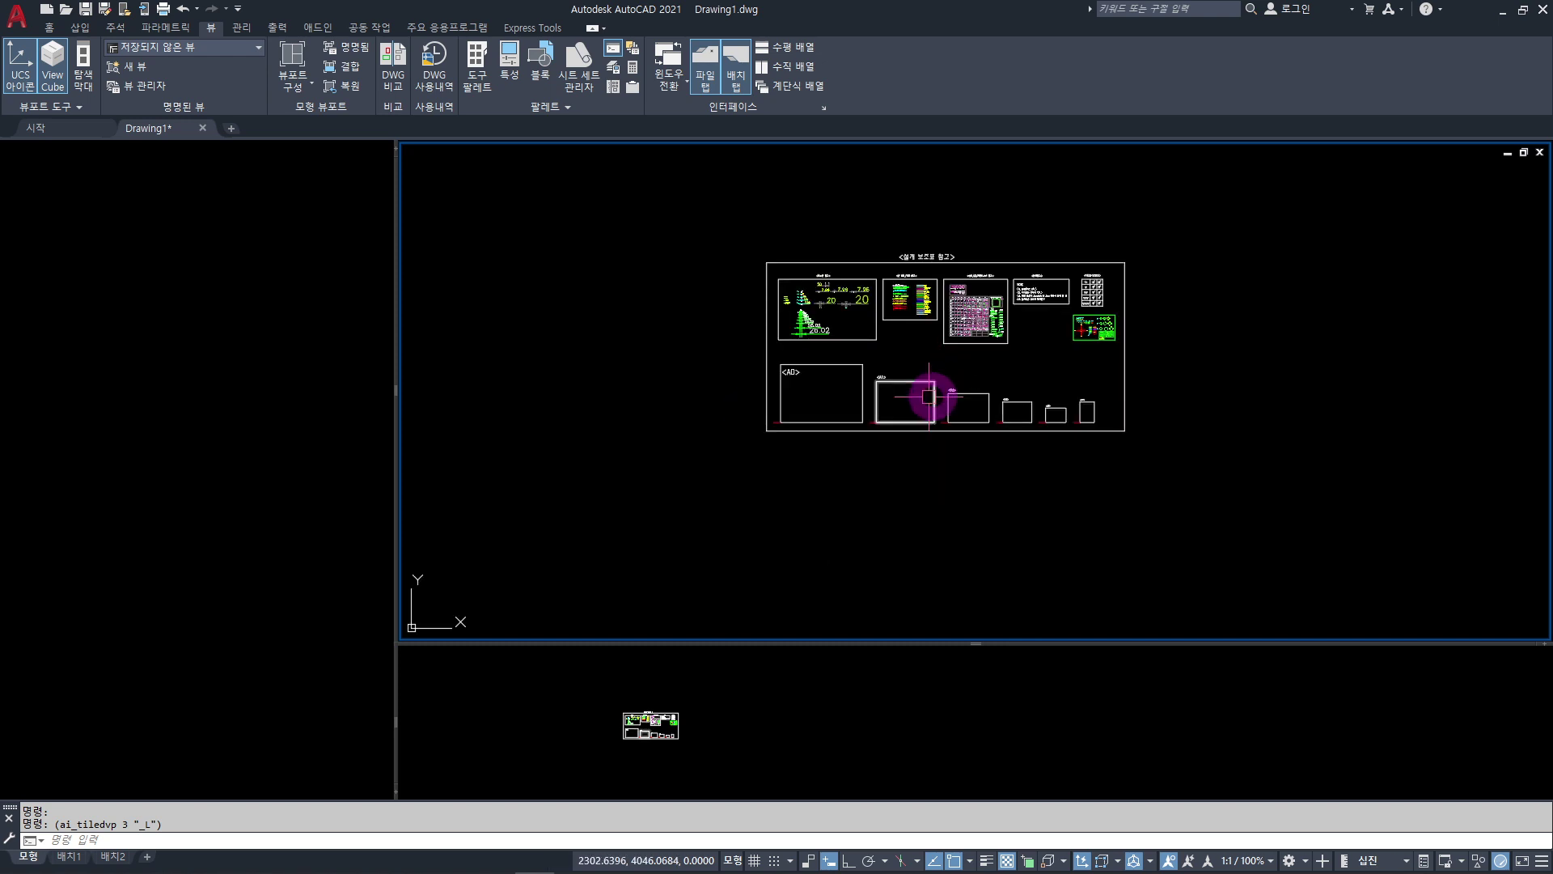
Zoom to extents in the left and lower-right viewports, and raise the divider between the two right-hand viewports to near mid-height.
click(224, 414)
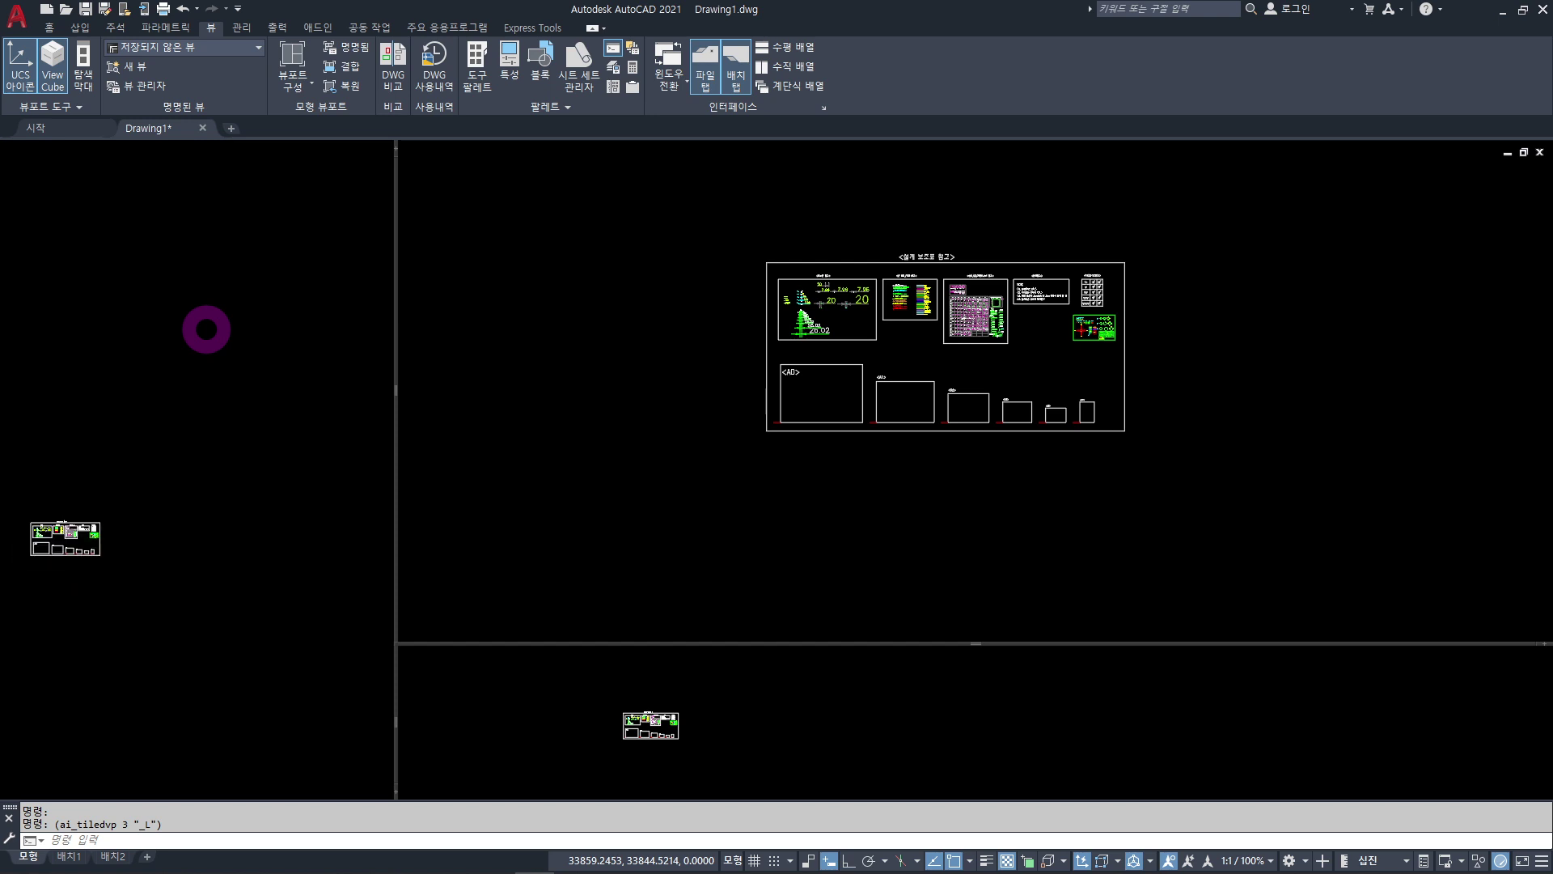
middle_click(206, 328)
middle_click(205, 329)
click(945, 698)
middle_click(945, 697)
middle_click(945, 698)
drag(974, 642, 961, 506)
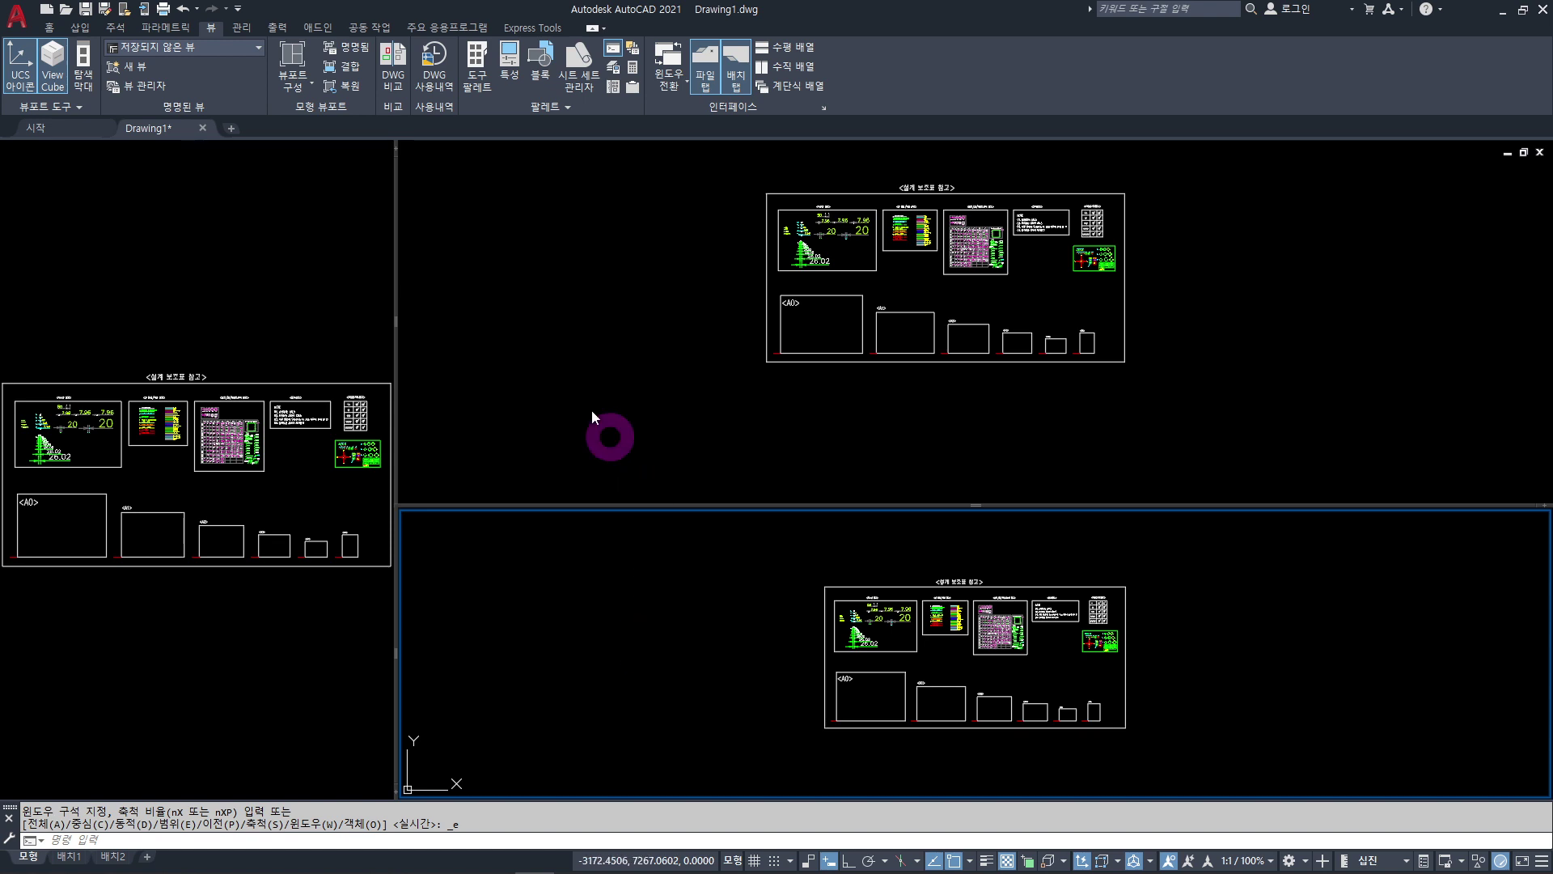
Apply the 2: Vertical (2: 수직) viewport configuration and activate the left viewport.
click(308, 86)
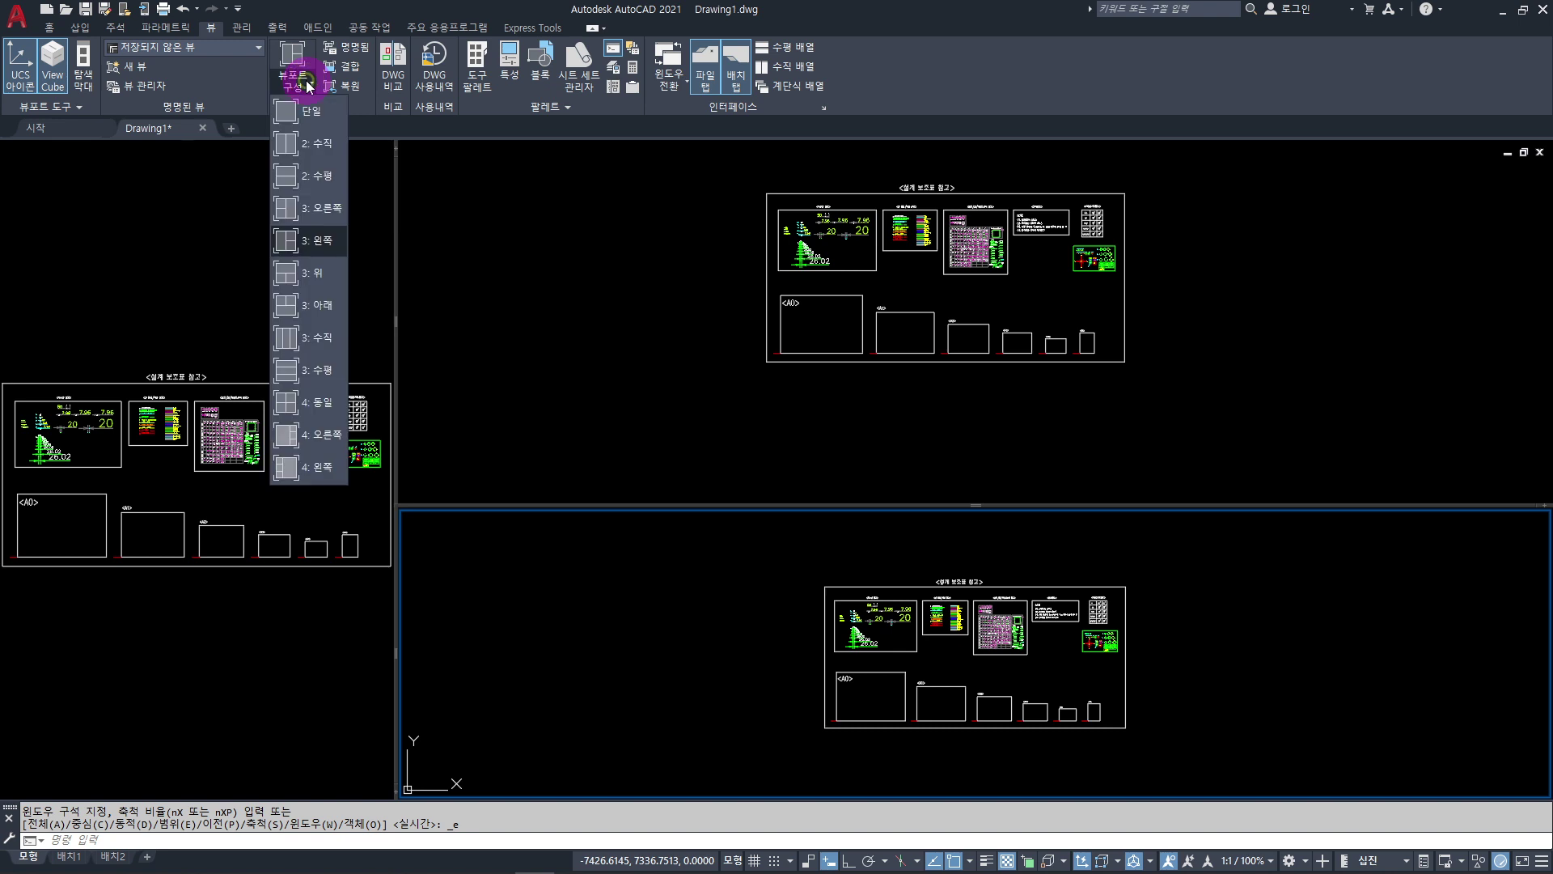
click(305, 141)
click(517, 277)
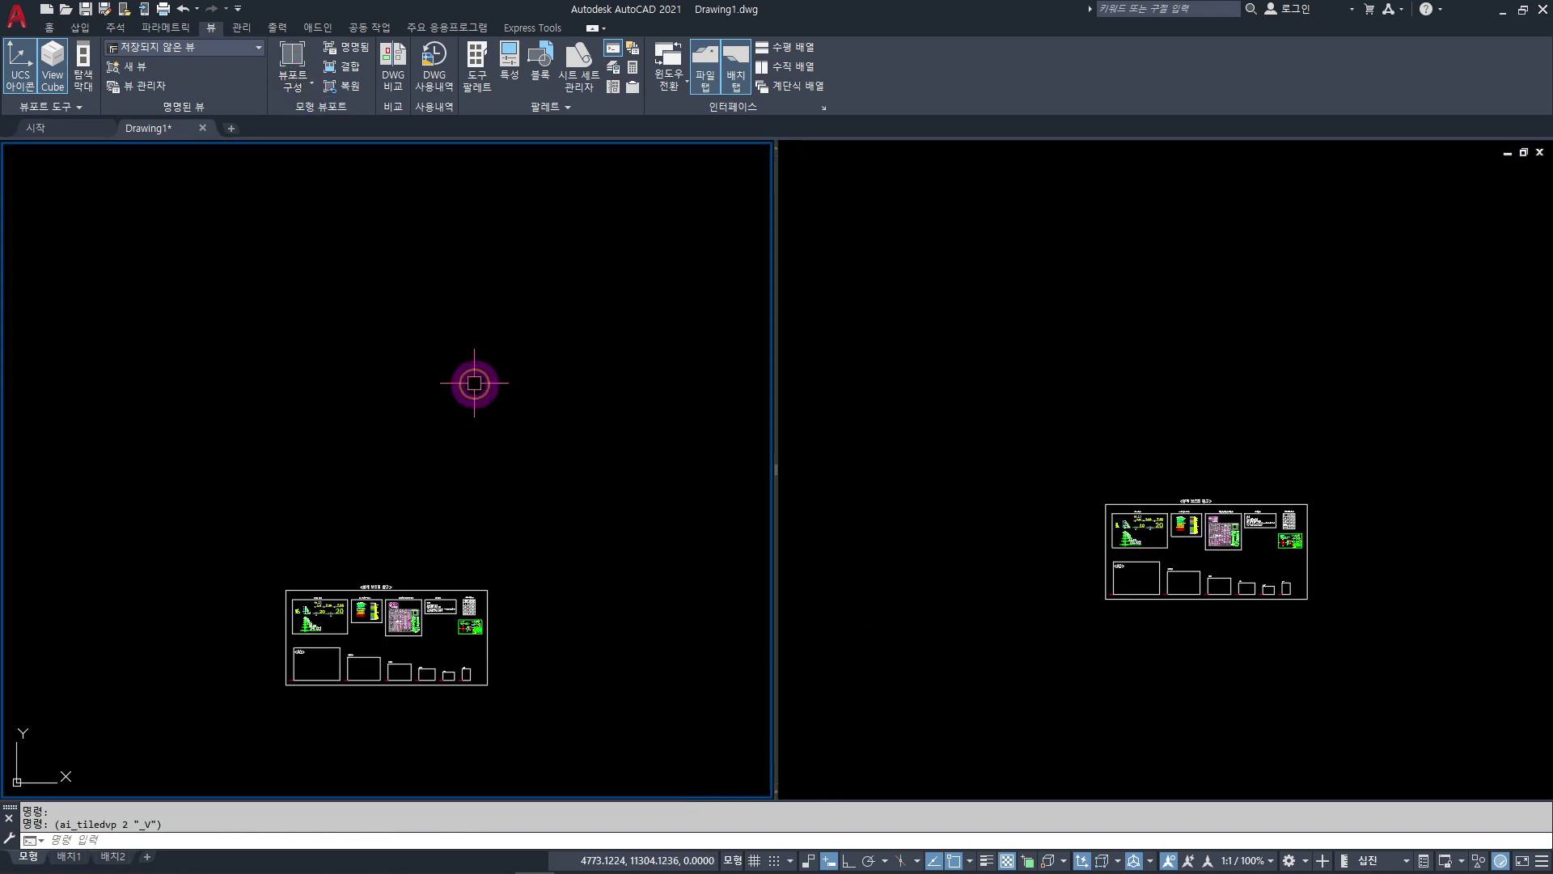
Enlarge the dimension-line reference (치수선 참고) in the left viewport.
middle_drag(426, 510, 399, 364)
scroll(375, 377, up, 8)
scroll(376, 377, up, 5)
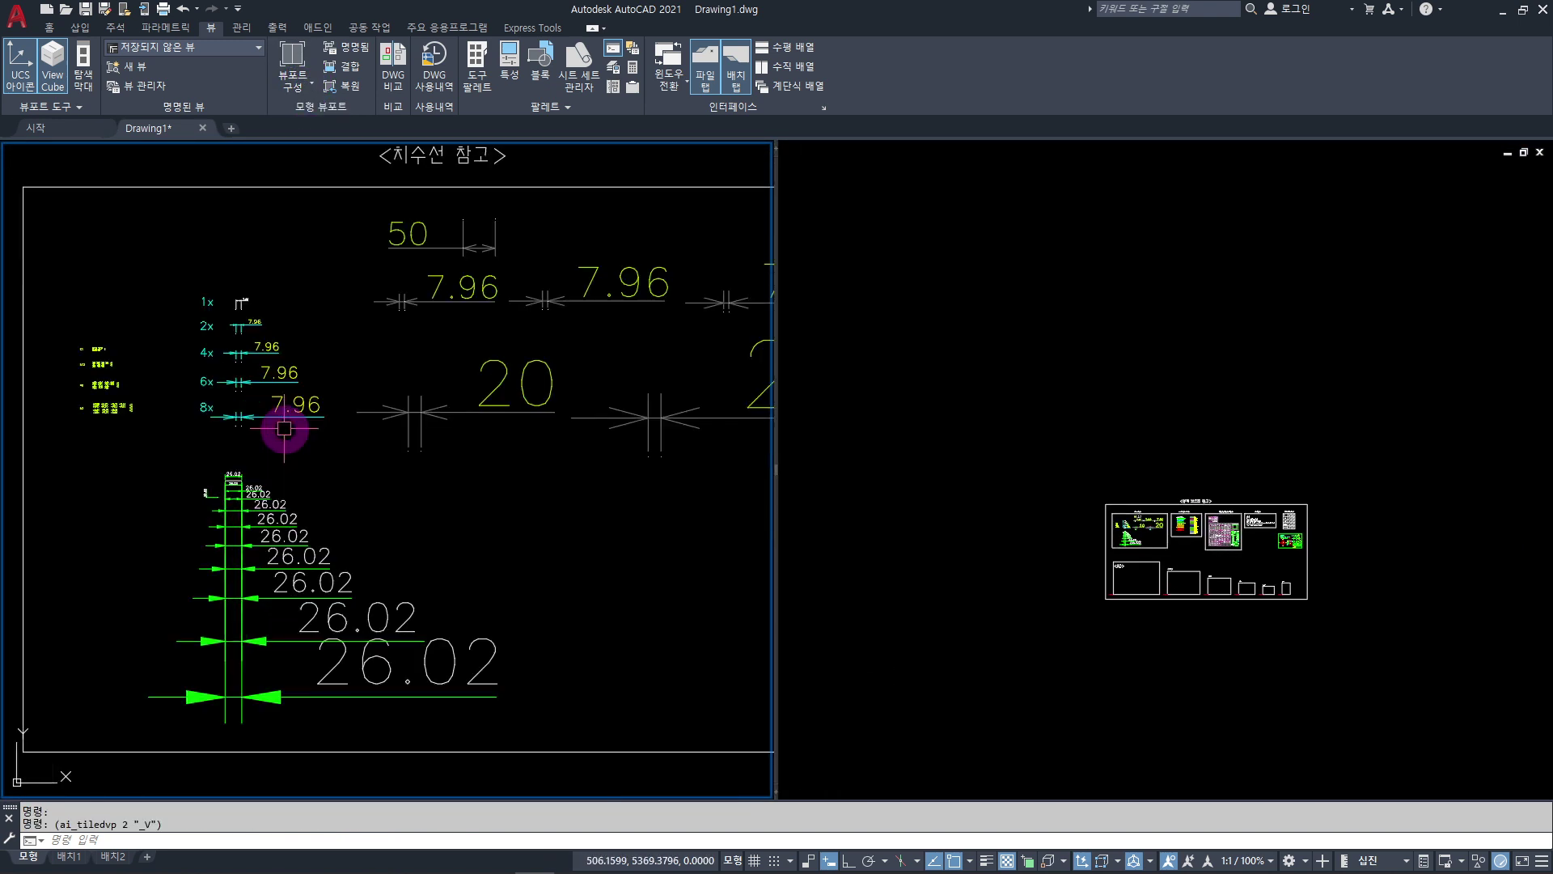
Activate the right viewport and bring the bolt/tap/counterbore reference (볼트/탭/카운트보어 참고) and its neighbouring frames into view there.
click(981, 596)
scroll(1169, 558, up, 9)
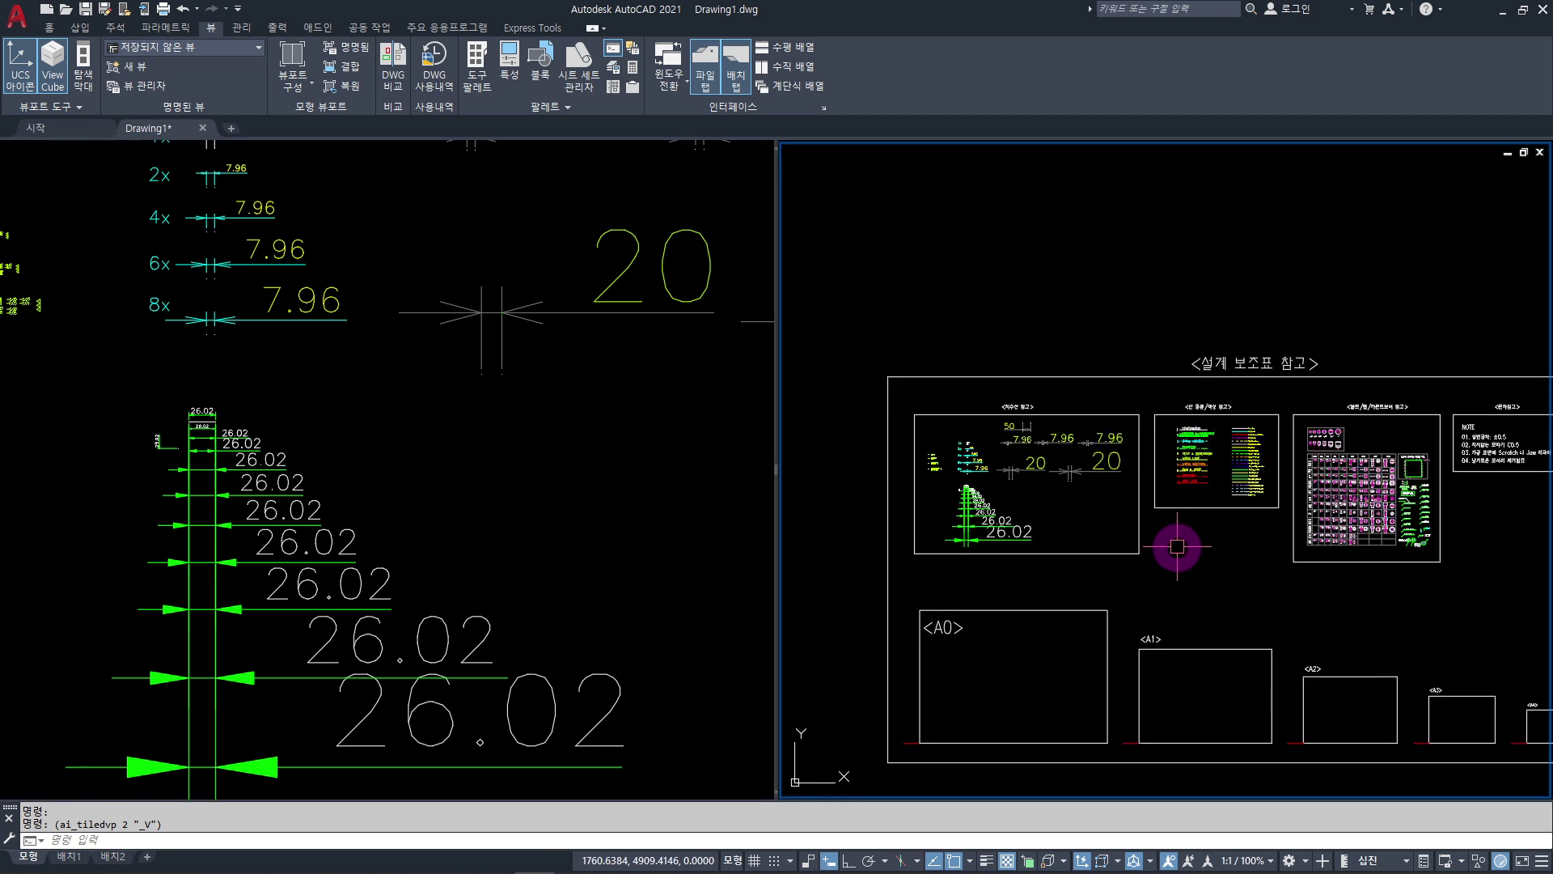
middle_drag(1104, 435, 1209, 515)
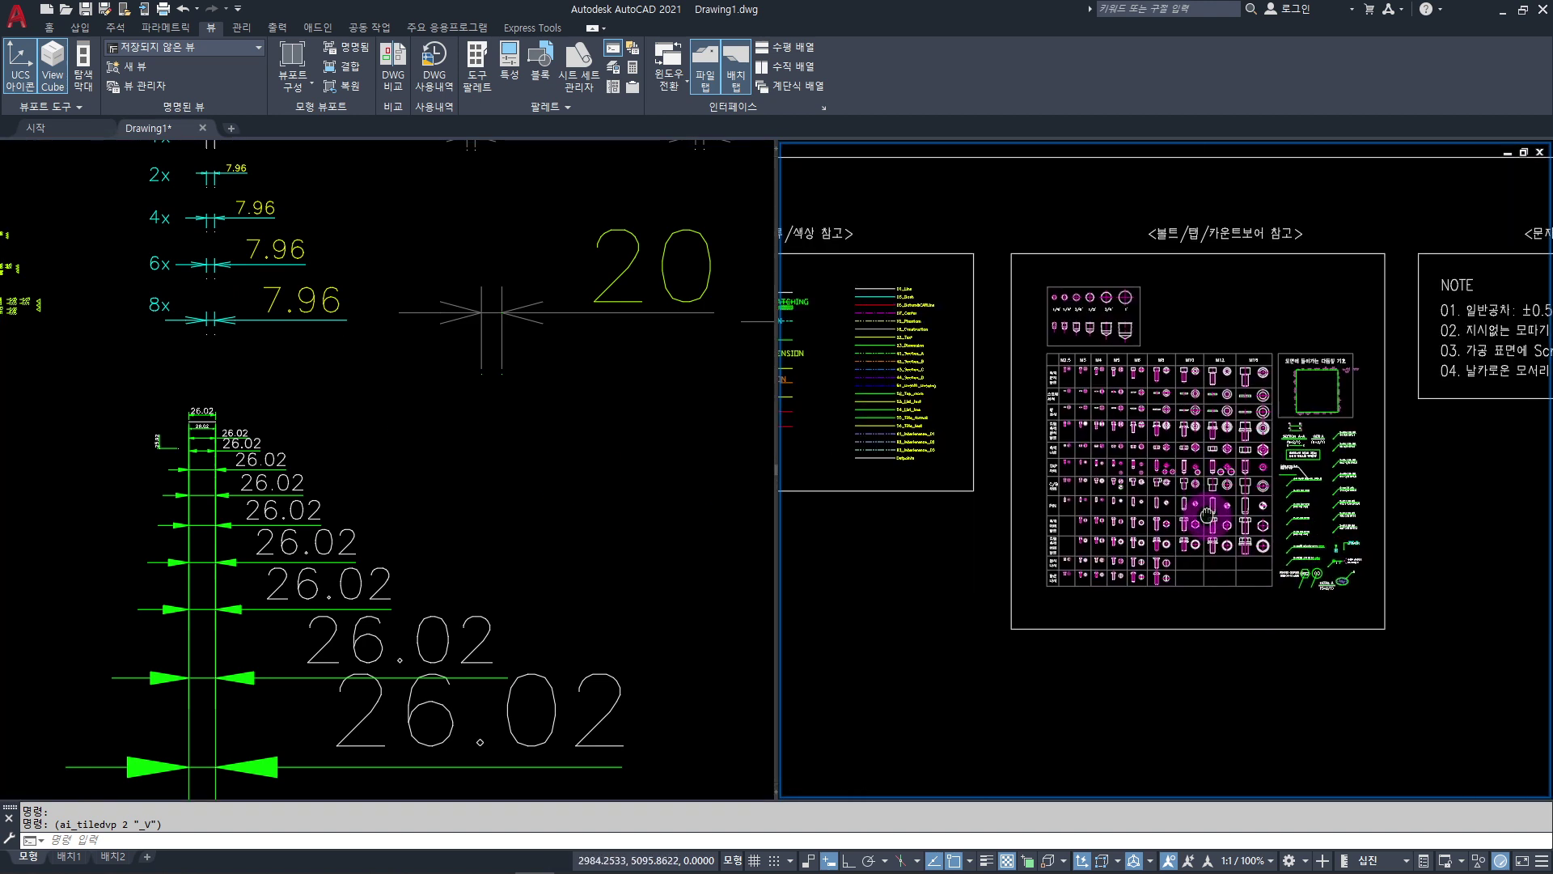
middle_drag(869, 576, 1103, 485)
scroll(1103, 579, down, 5)
scroll(1076, 478, down, 1)
scroll(1075, 465, up, 4)
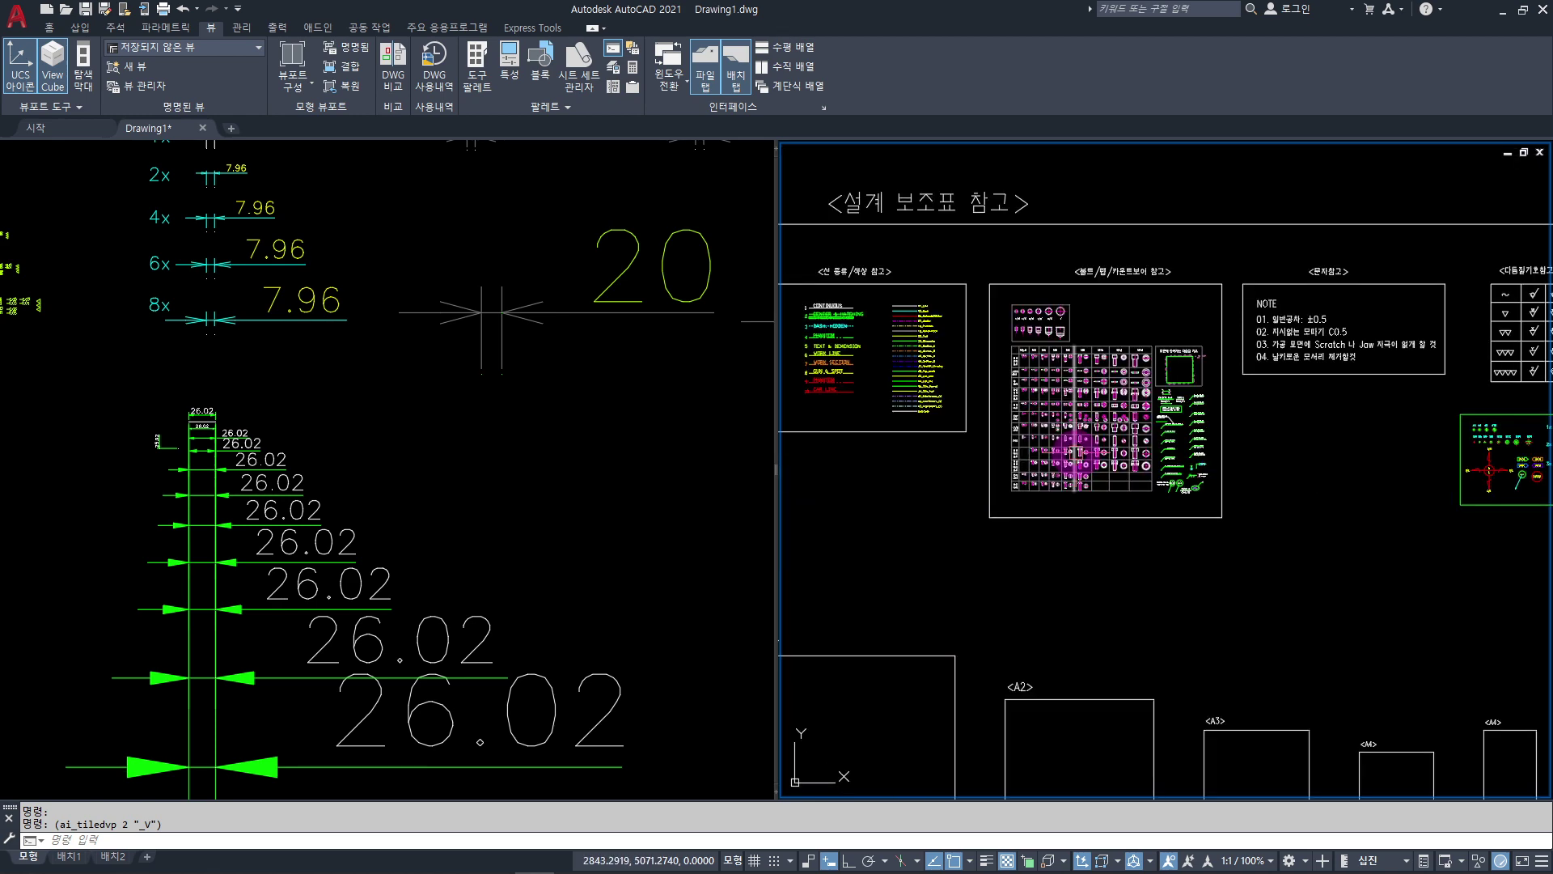
Narrow the left viewport to about a third of the drawing area and show the line type/color reference (선 종류/색상 참고) in it.
drag(776, 523, 468, 486)
click(319, 476)
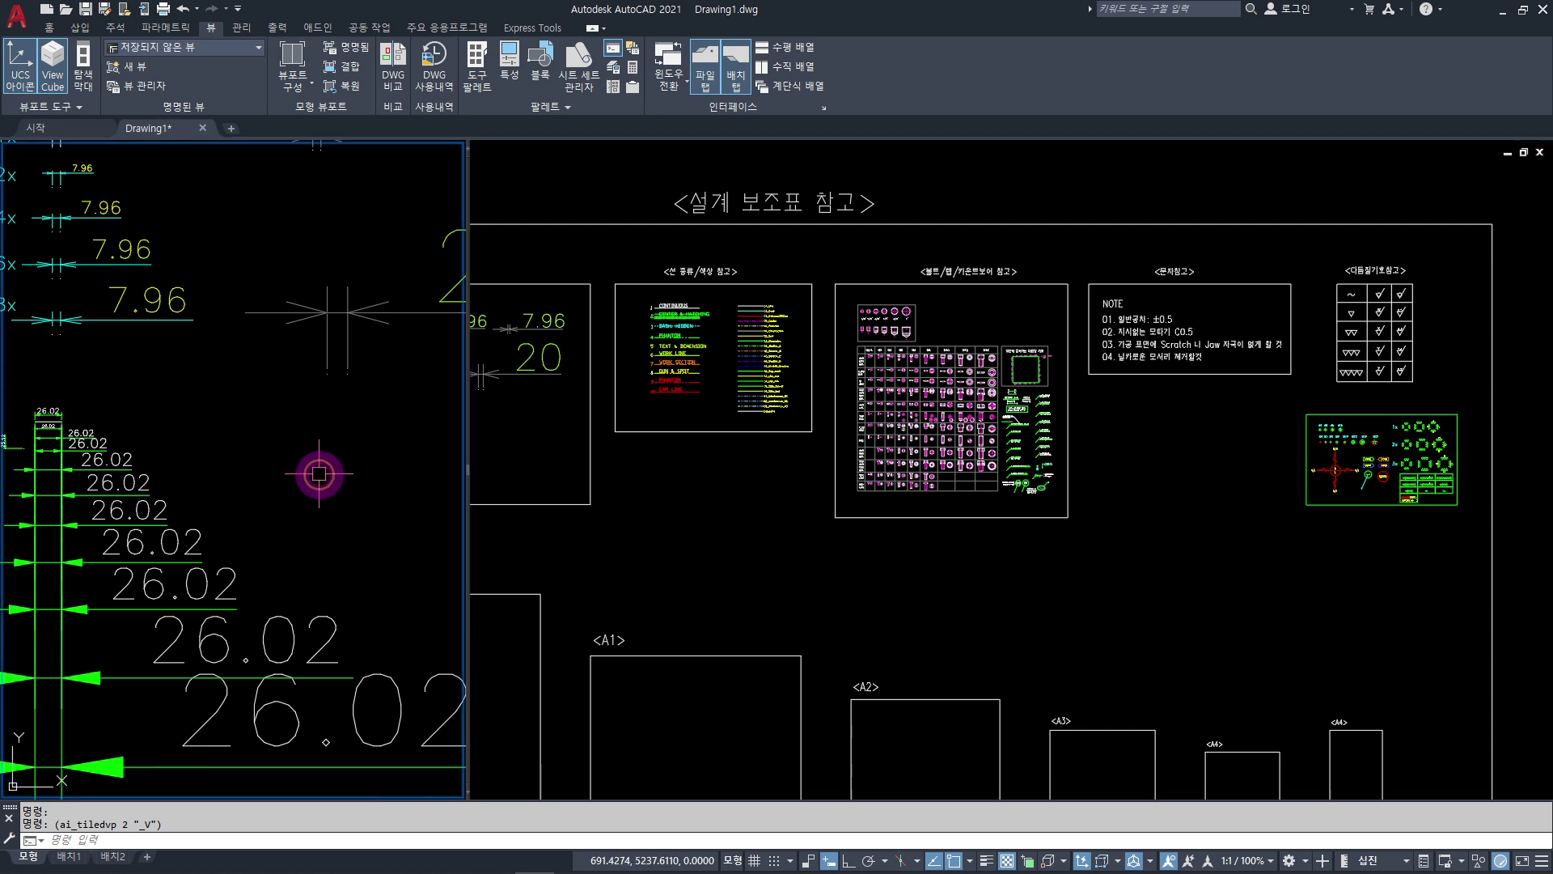
scroll(319, 476, down, 5)
middle_drag(319, 476, 71, 438)
middle_drag(273, 441, 202, 267)
scroll(201, 364, down, 4)
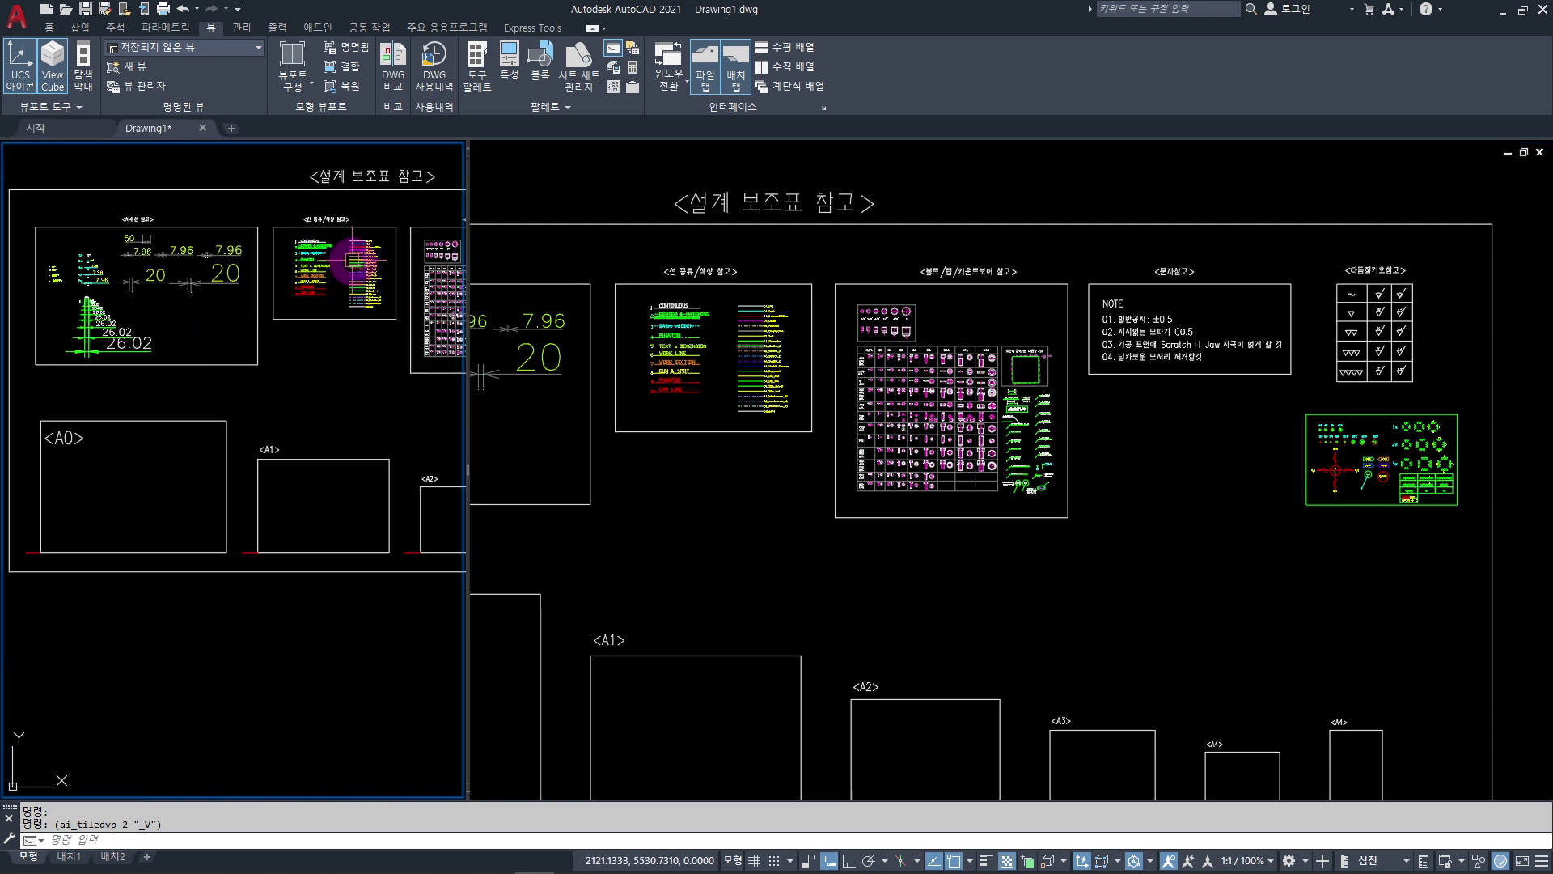
scroll(354, 259, up, 6)
middle_drag(351, 253, 291, 391)
scroll(328, 416, down, 3)
Activate the right viewport and fill it with the bolt, tap and counterbore table covering sizes M2.5 to M16.
click(694, 537)
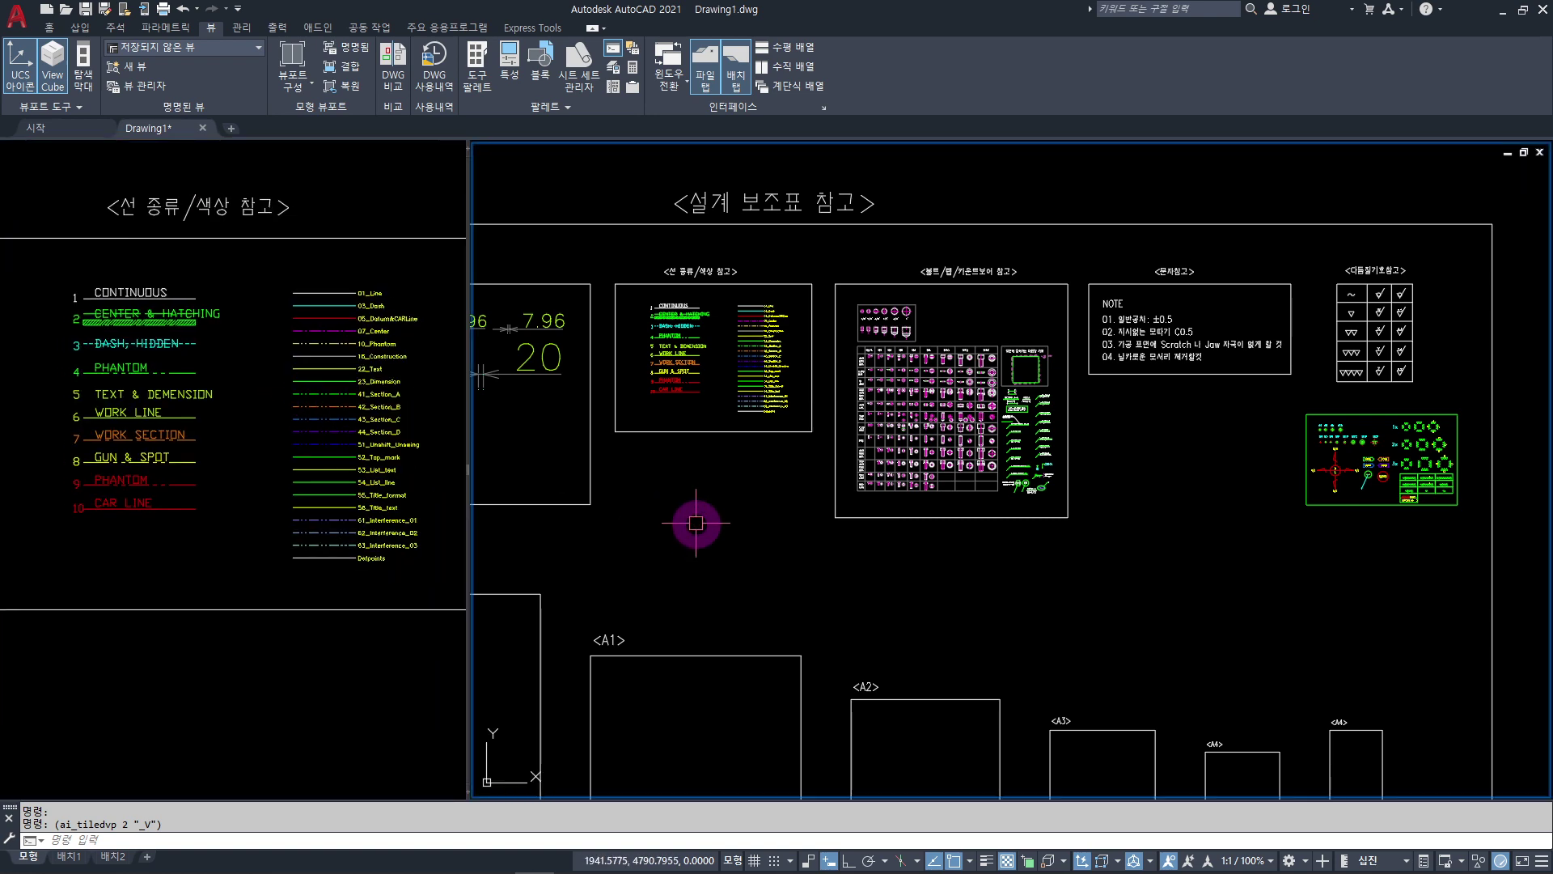
scroll(970, 563, up, 1)
scroll(821, 400, up, 5)
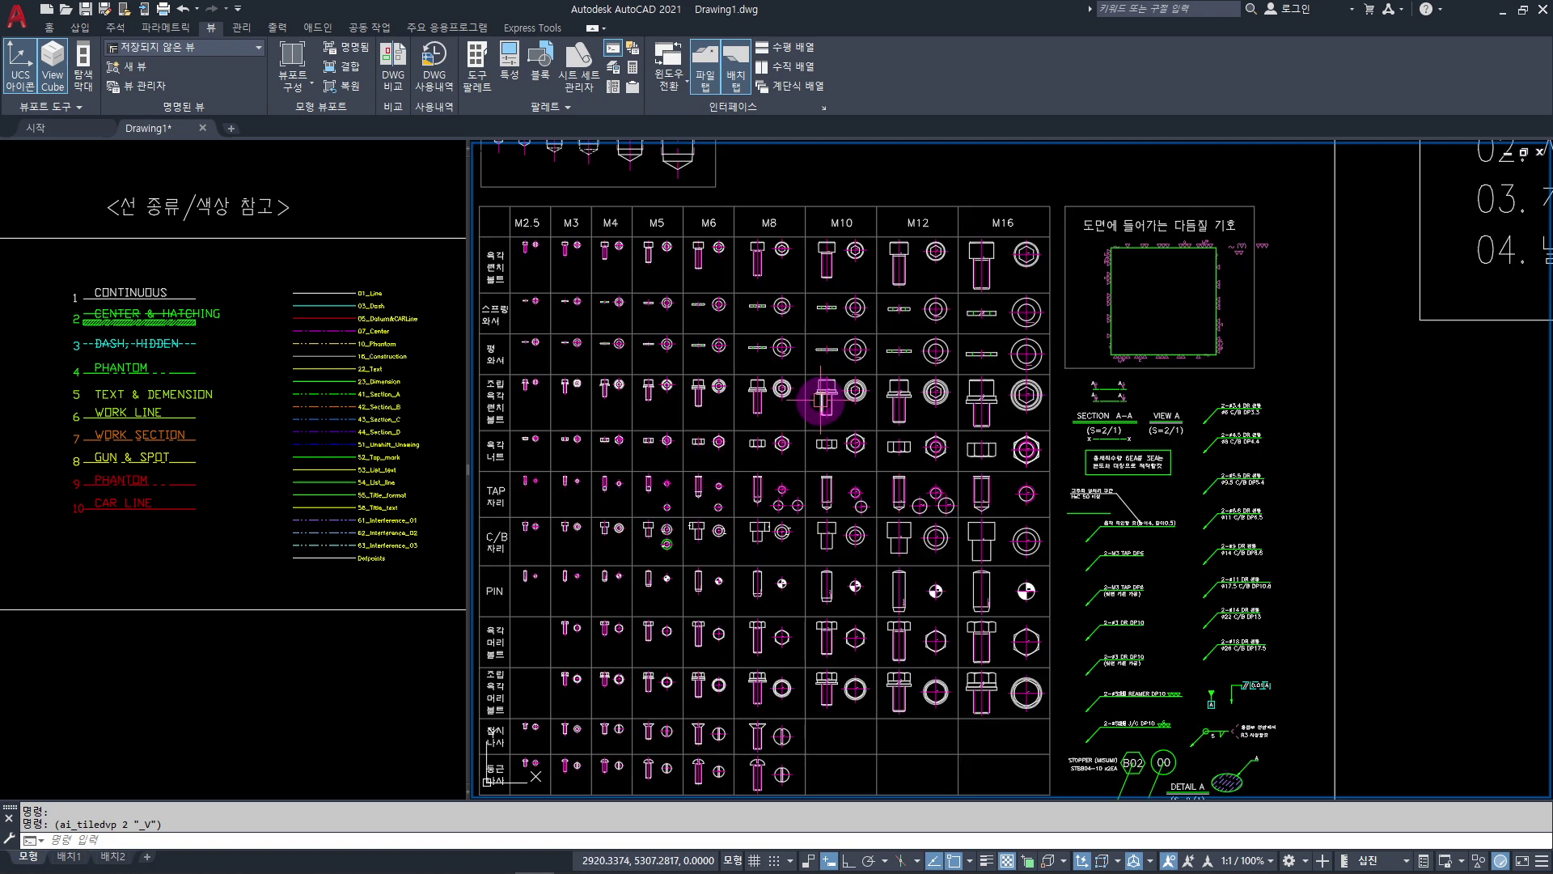
mouse_move(804, 494)
middle_down()
mouse_move(907, 495)
mouse_move(897, 446)
middle_up()
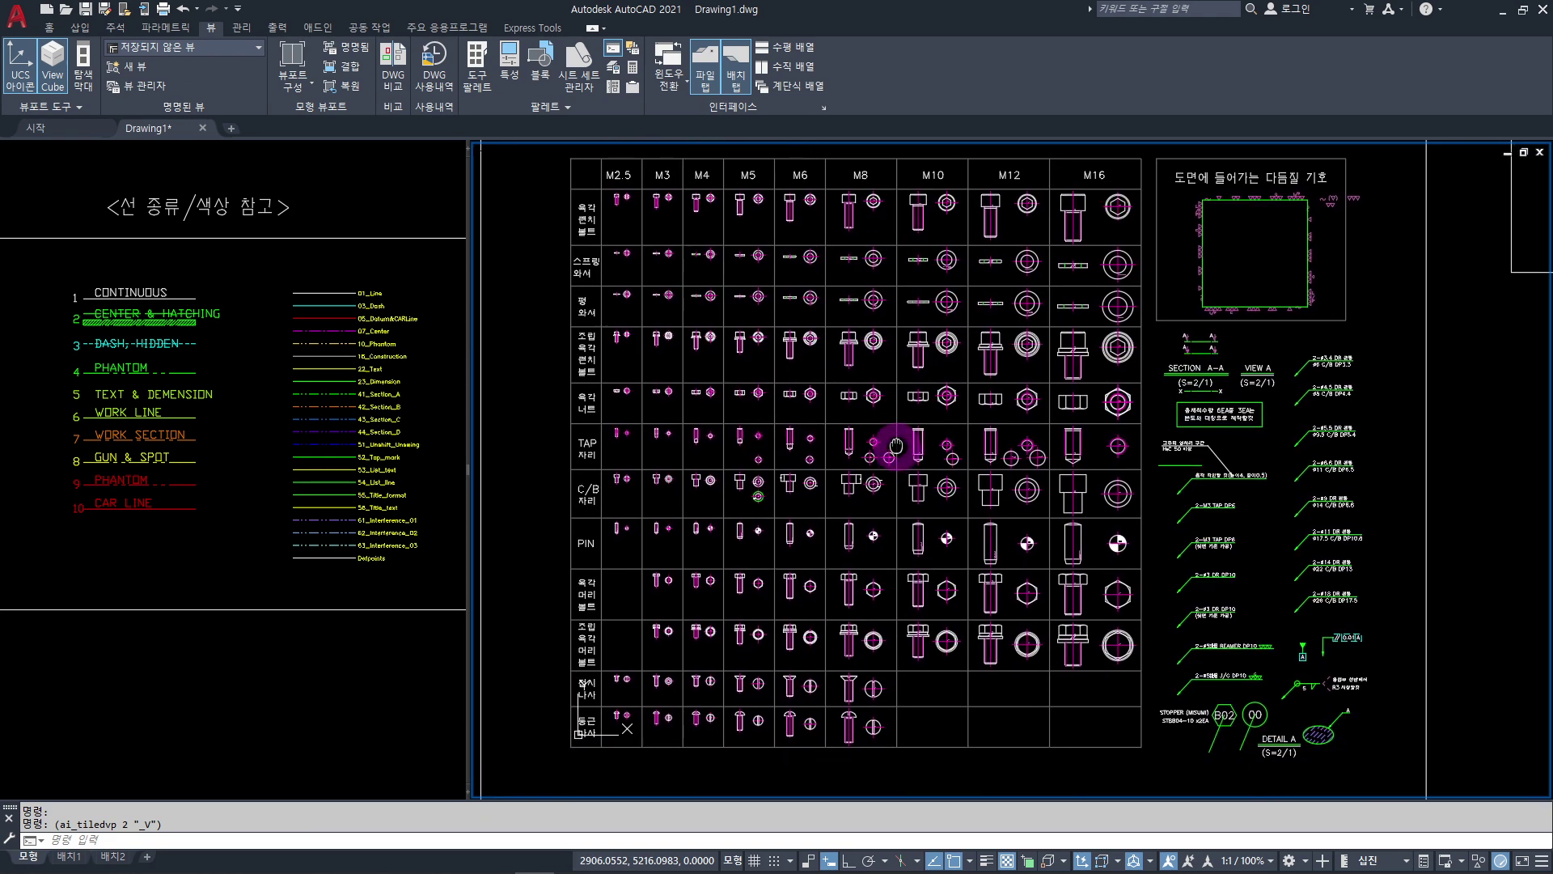